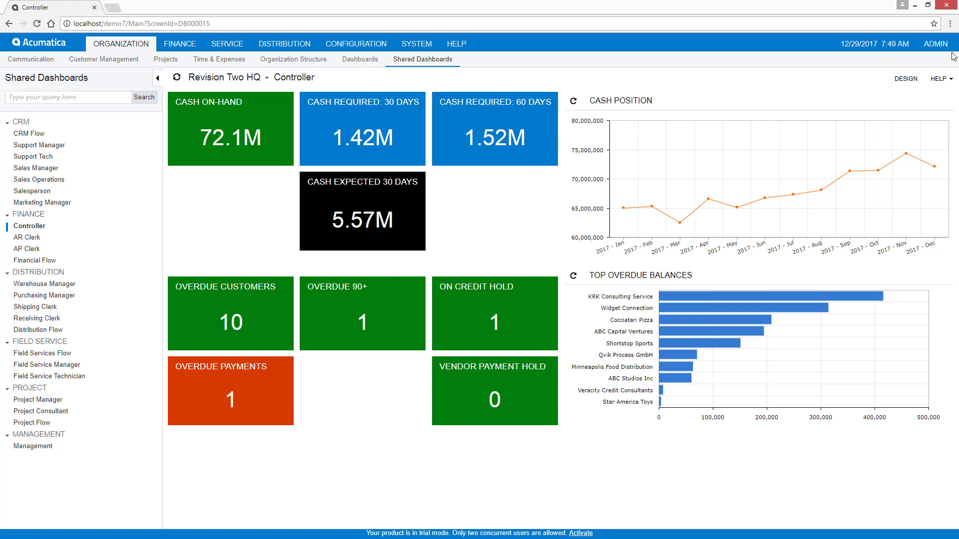
- Switch the workspace from the classic interface to the modern interface
left_click(935, 43)
left_click(924, 77)
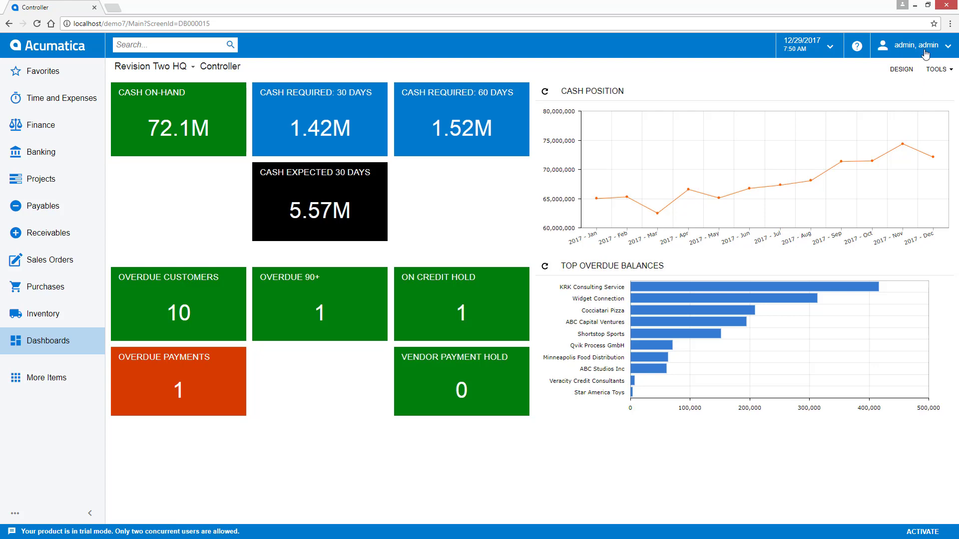
- Review the signed-in user's profile settings, including the default interface option, and return to the home dashboard
left_click(924, 47)
left_click(923, 95)
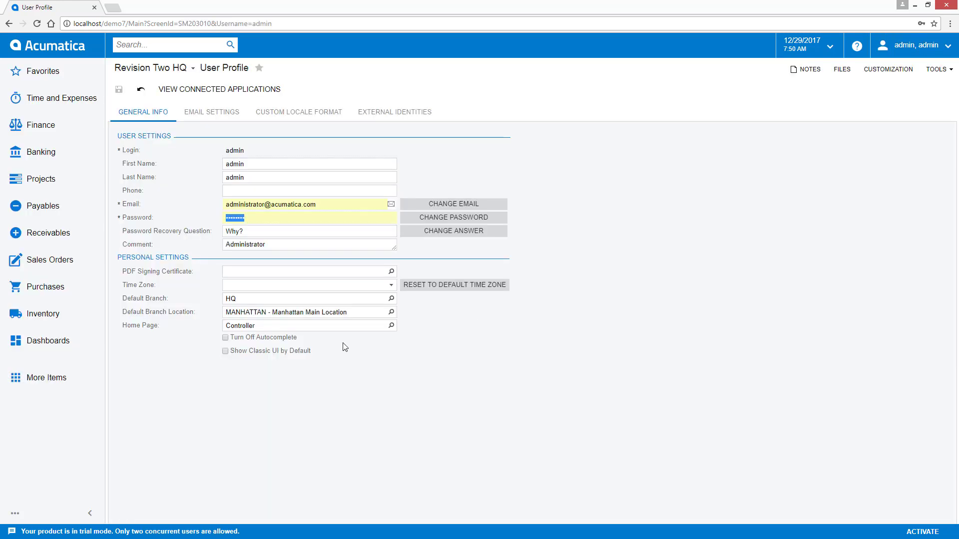
left_click(55, 47)
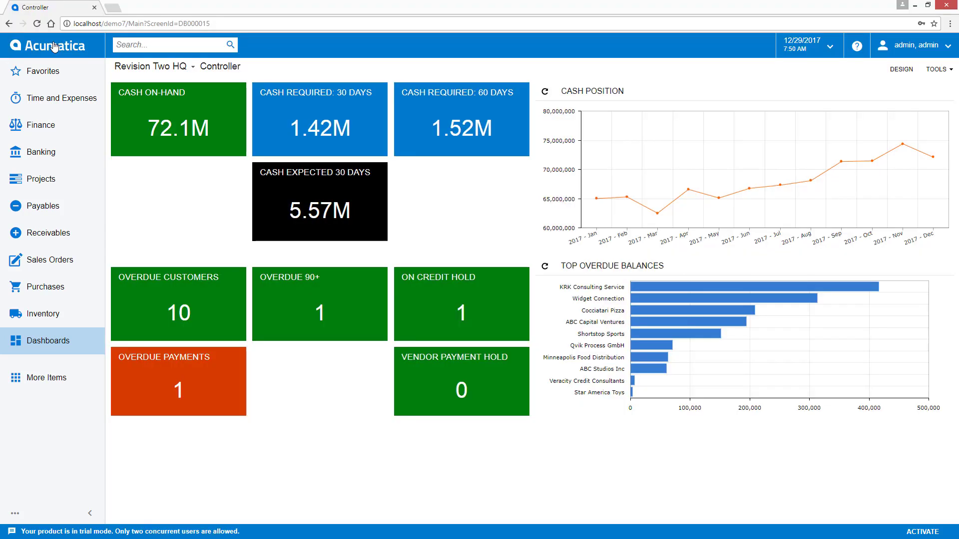
- Collapse and re-expand the navigation sidebar, and resize the browser window to see how the dashboard adapts
left_click(90, 513)
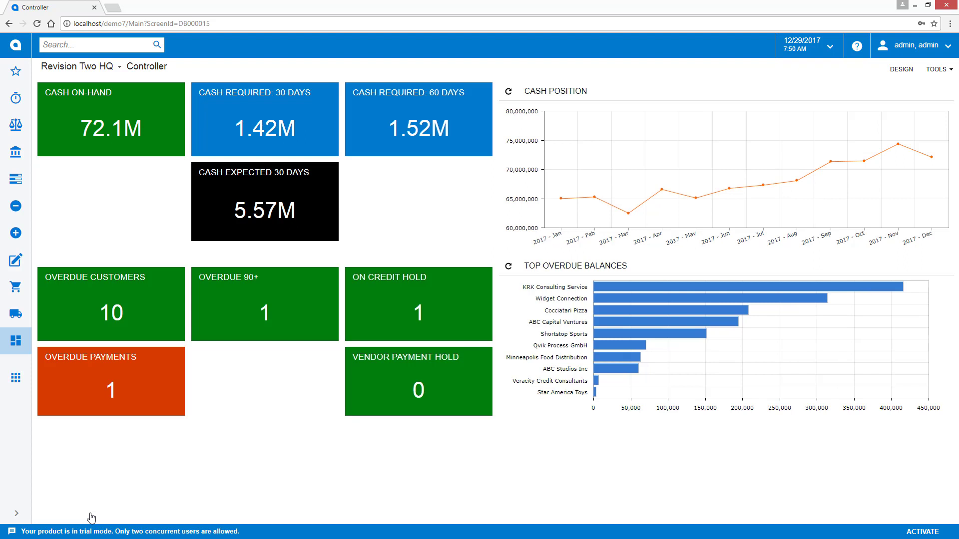
left_click(15, 515)
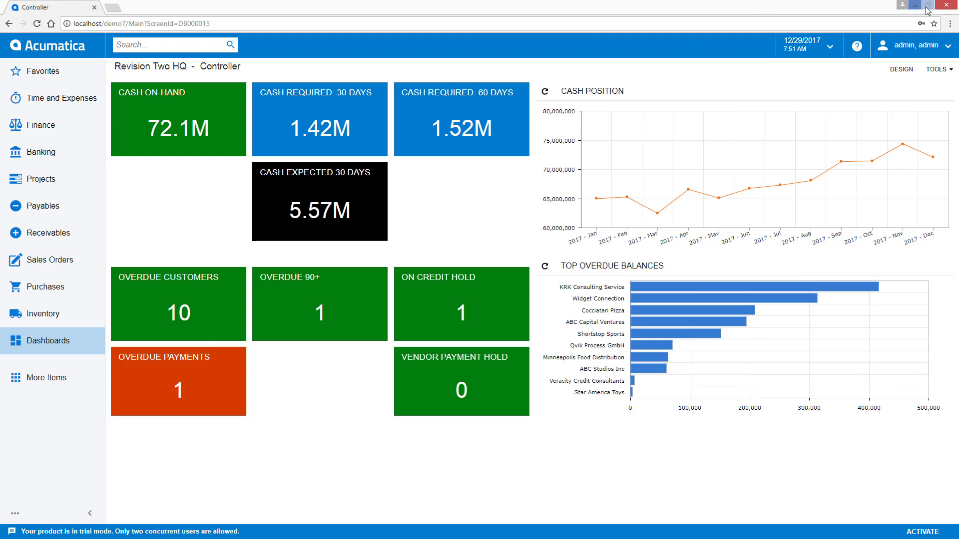
left_click(928, 5)
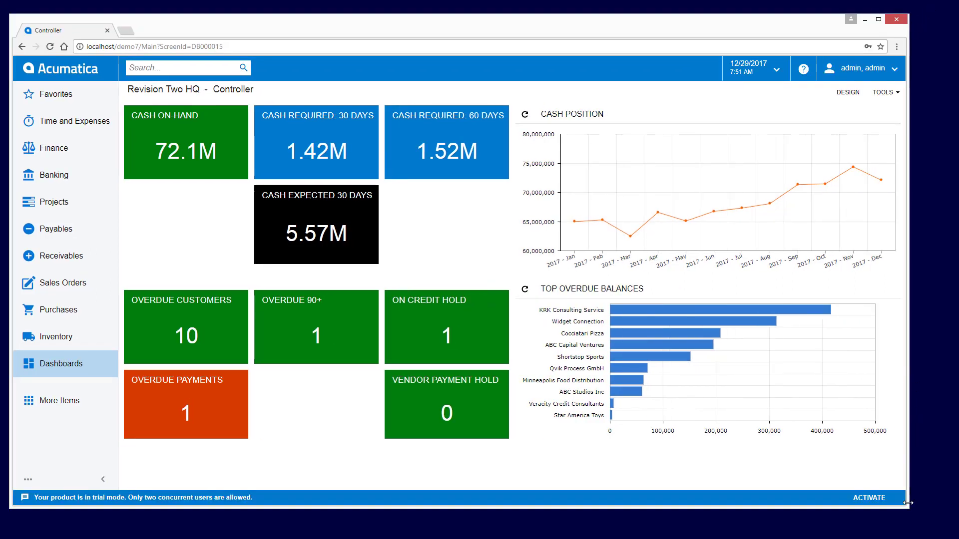
left_click_drag(908, 508, 951, 524)
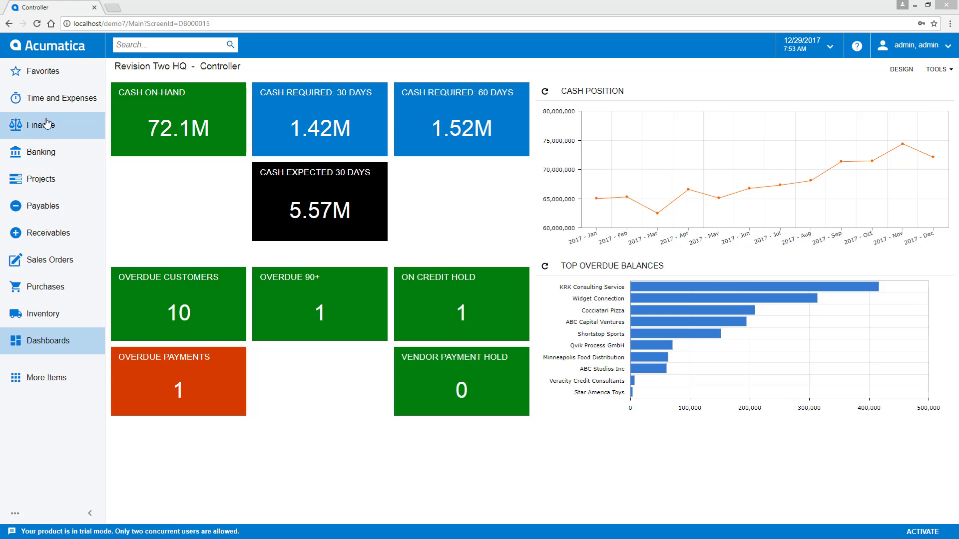
- View the Favorites area and open the Journal Transactions list from Finance
left_click(39, 71)
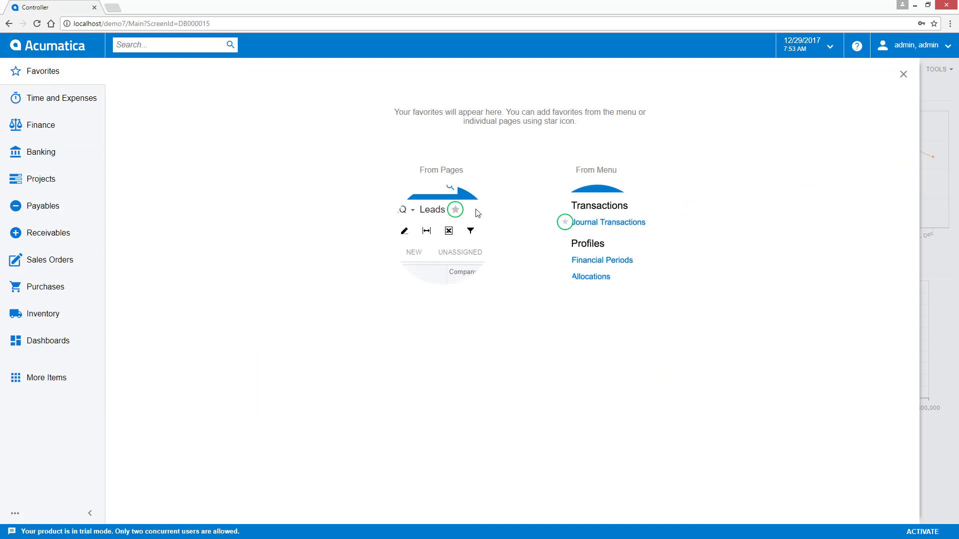
left_click(42, 127)
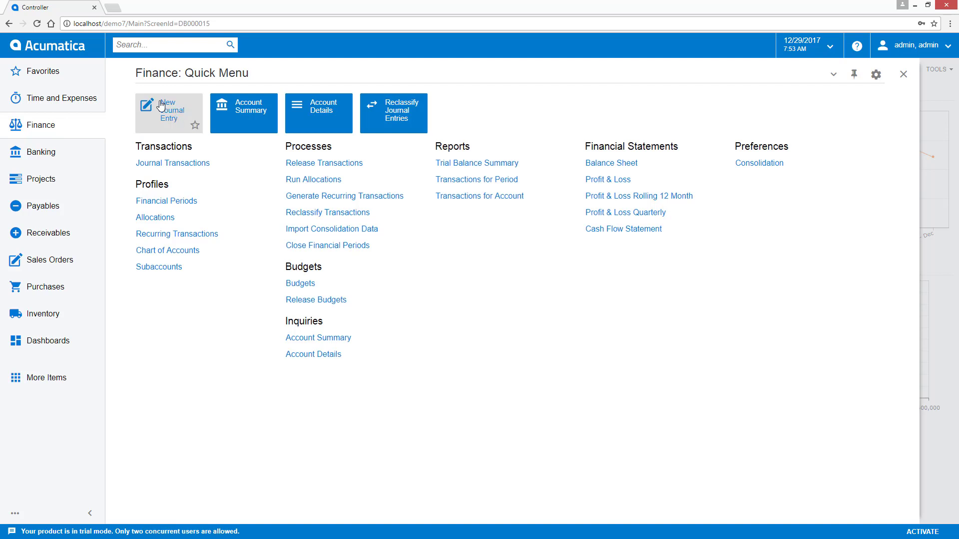
left_click(181, 164)
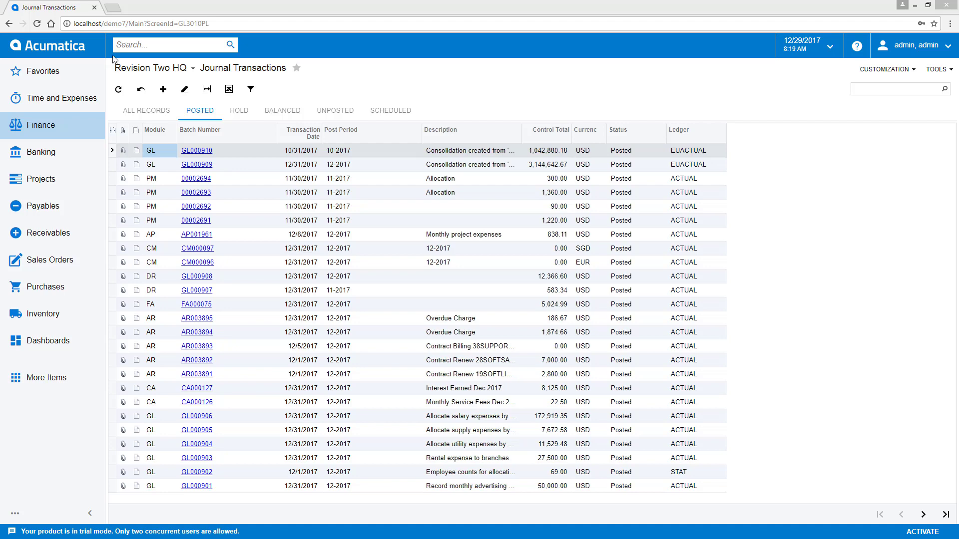
- Search the system for "abc" and review the matching transactions and profiles, help articles and files, closing the results when done
left_click(129, 46)
type("ab")
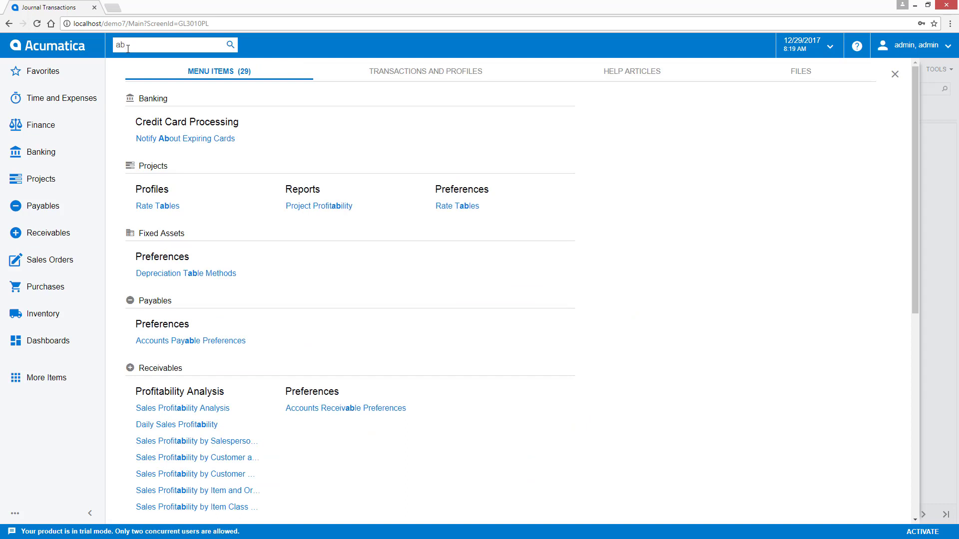
type("c")
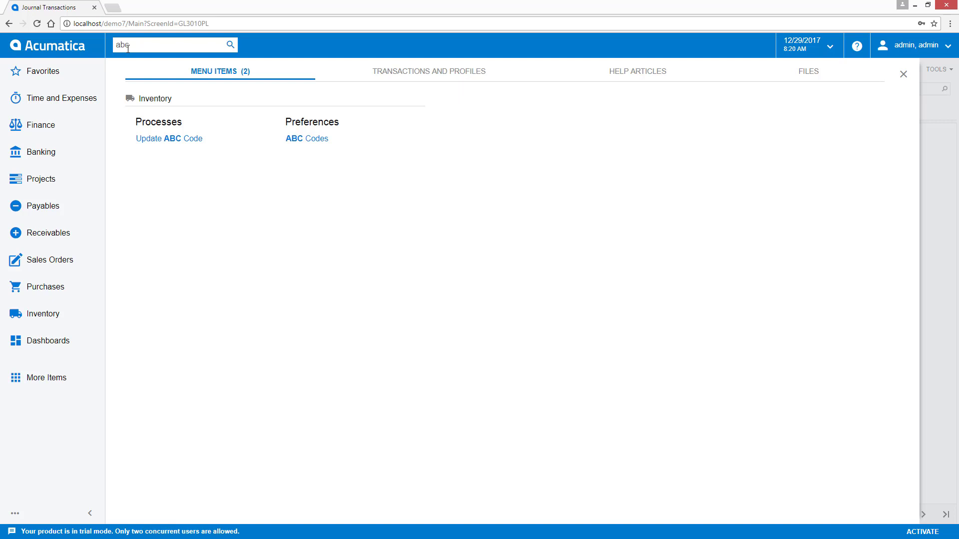
key("Return")
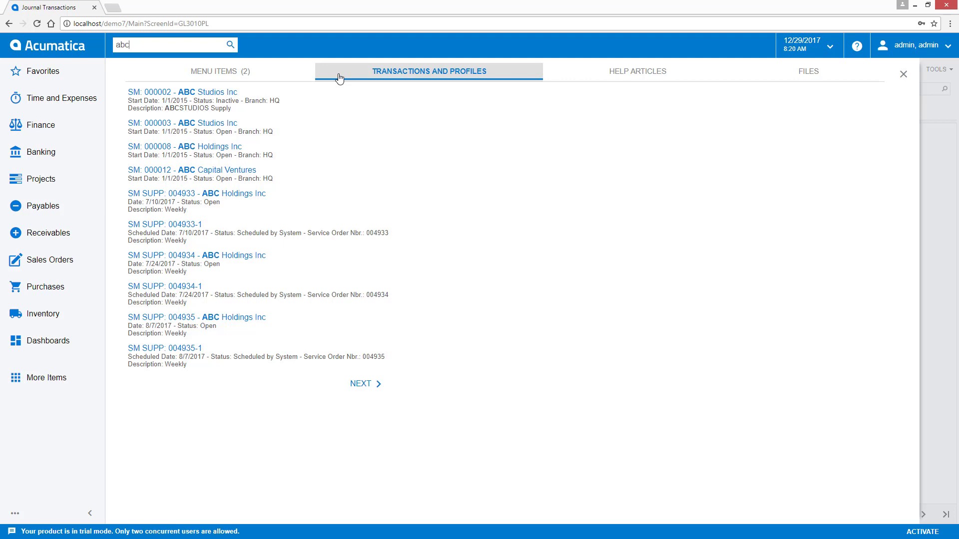
left_click(583, 76)
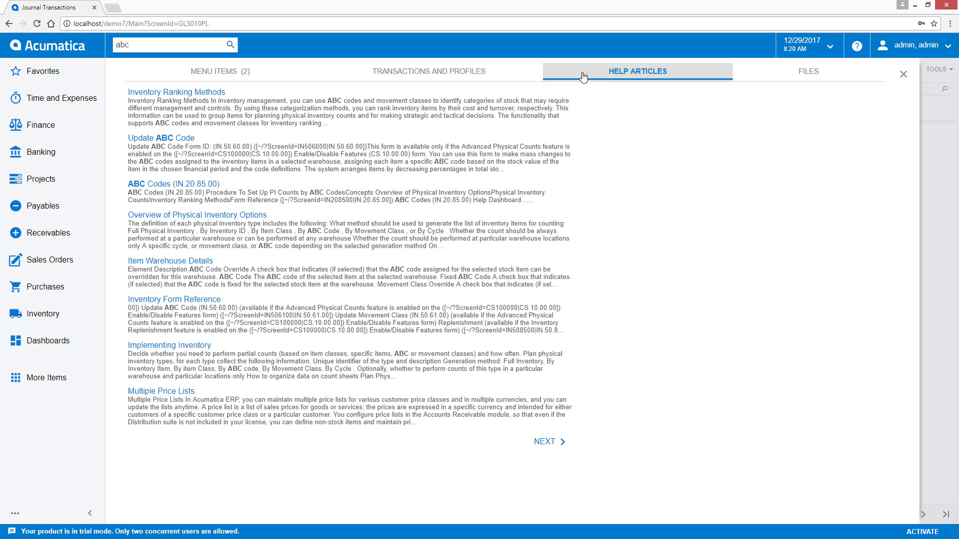
left_click(782, 74)
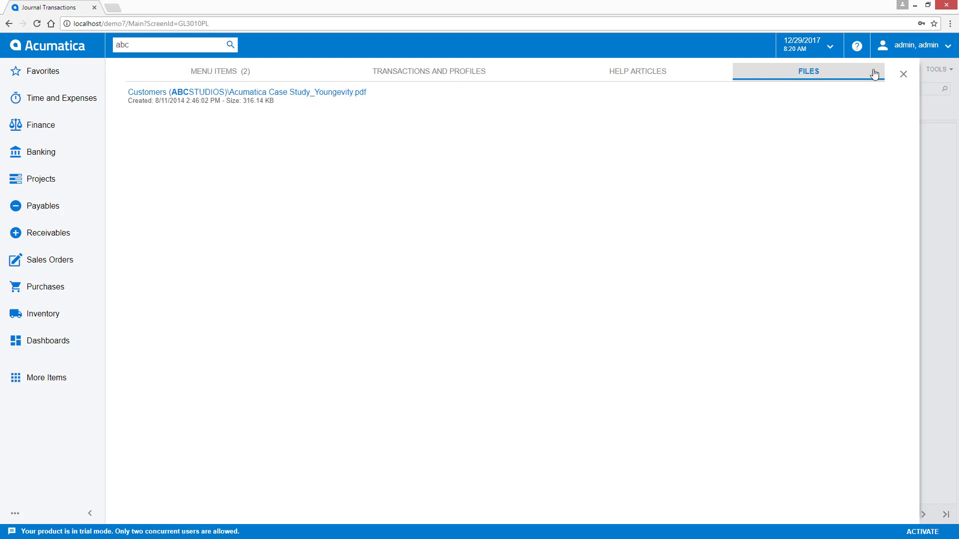
left_click(903, 74)
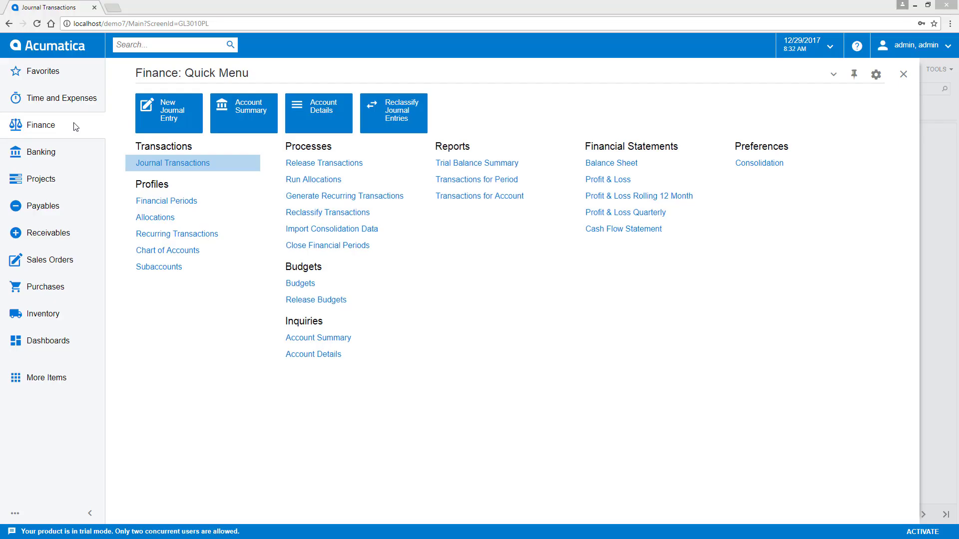
- View posted batch GL000910 from the Journal Transactions list and return to the list
left_click(170, 164)
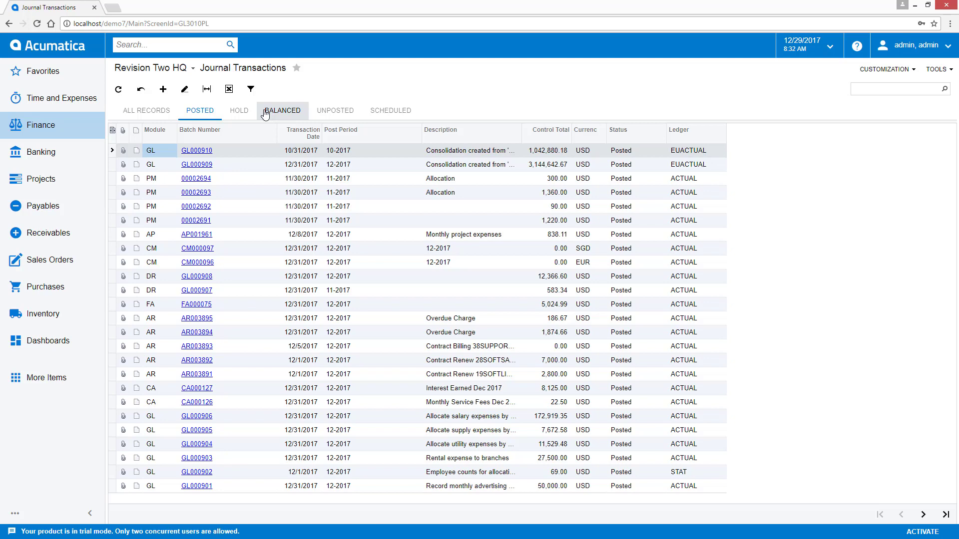
left_click(198, 153)
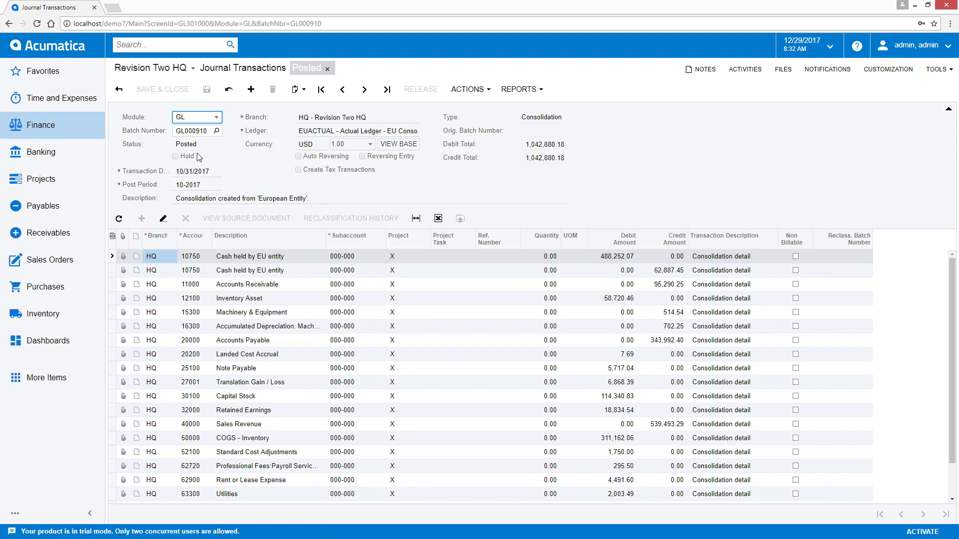
left_click(119, 91)
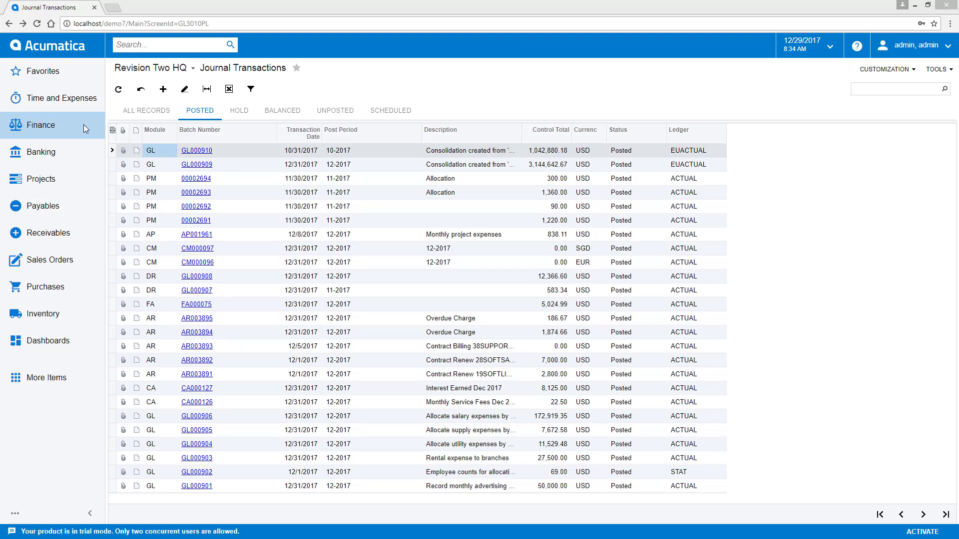
left_click(83, 125)
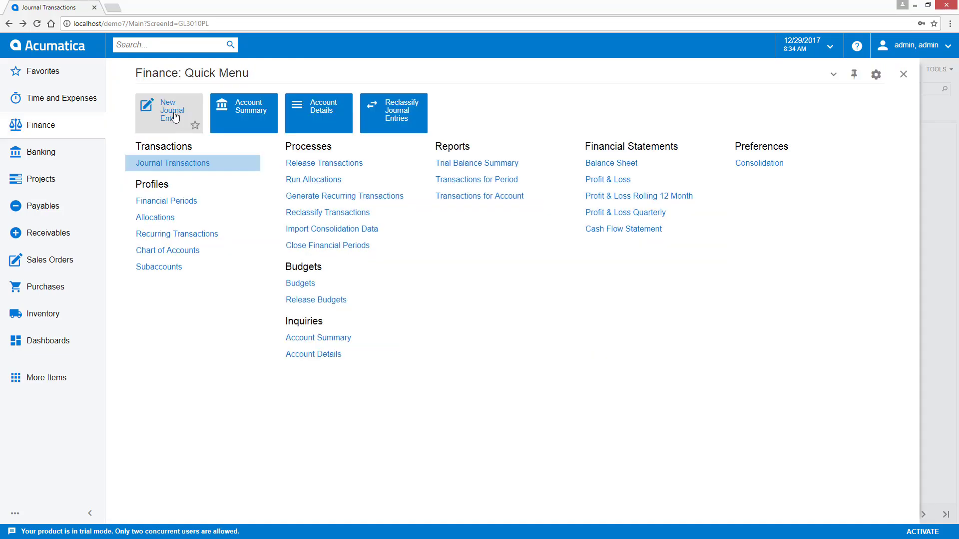
left_click(904, 74)
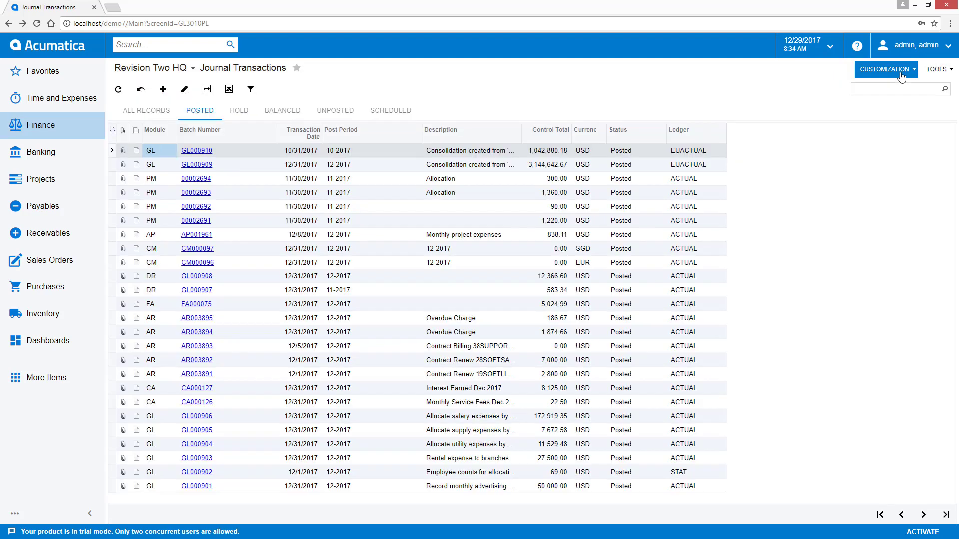
- Create a new journal transaction in the ACTUAL ledger with the description "recognize expense from prepaid insurance"
left_click(163, 90)
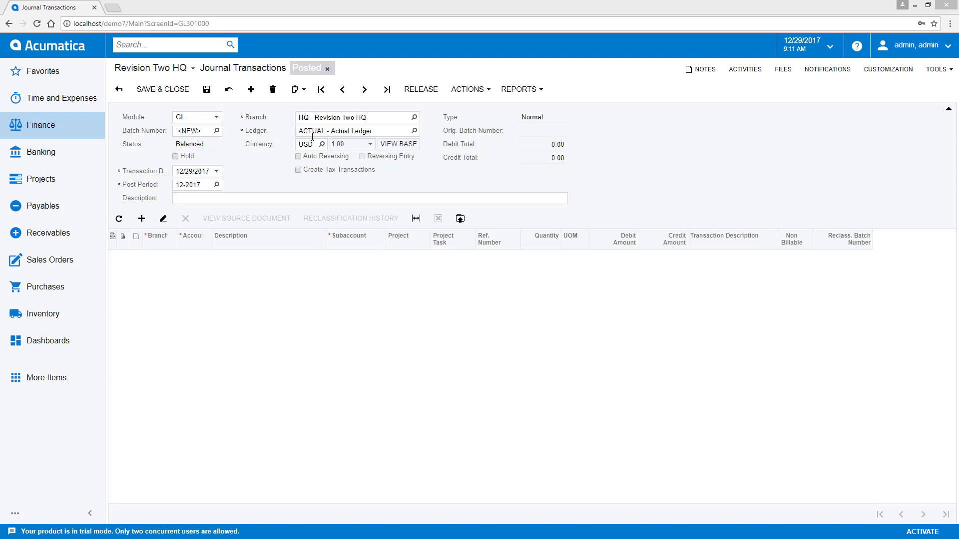
left_click(414, 131)
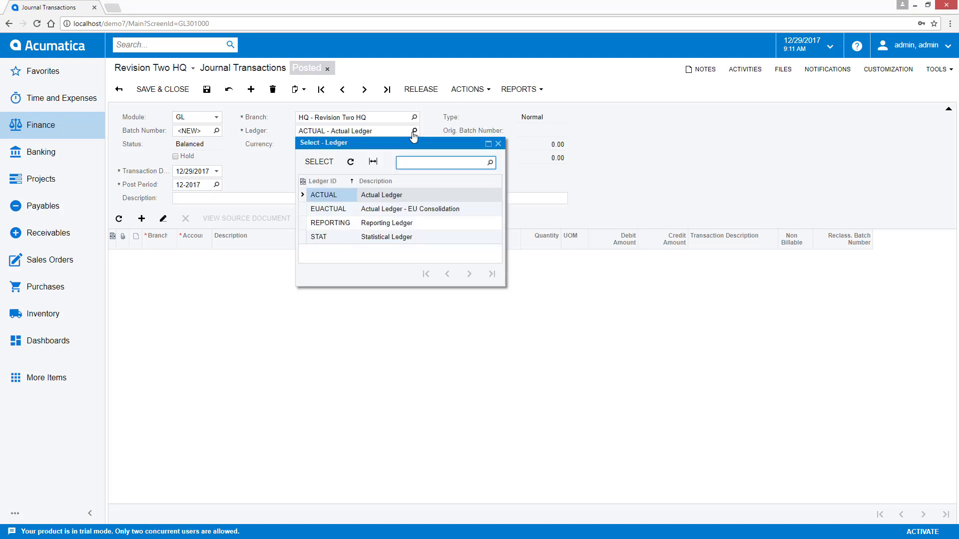
double_click(325, 194)
left_click(330, 198)
type("recognize expense from prepaid insurance")
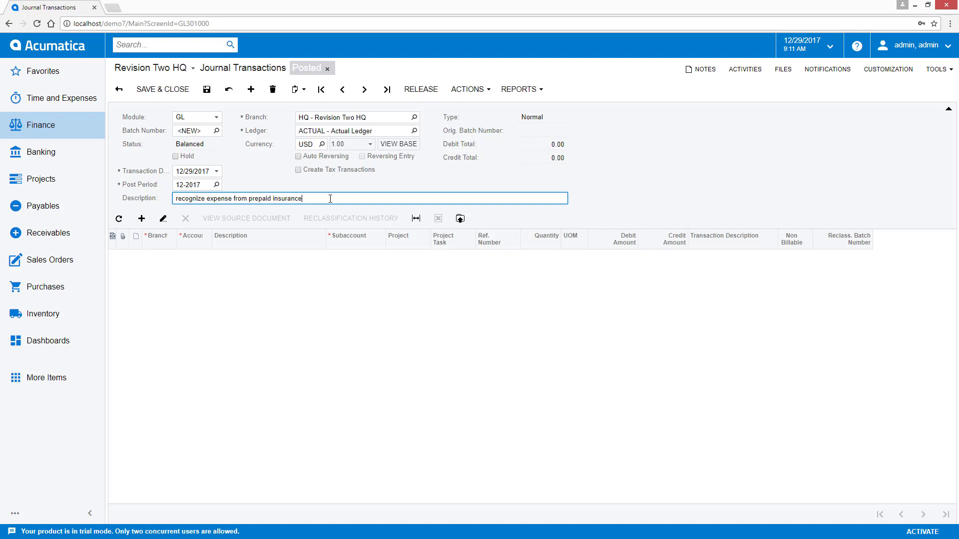
- Add a journal line for branch HQ using account 13100 - Prepaids
left_click(142, 219)
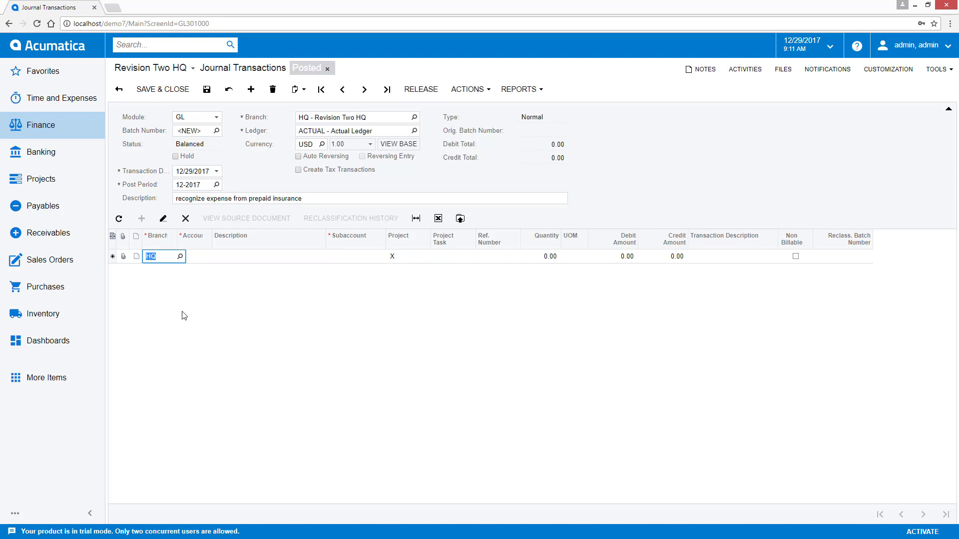
key("Tab")
type("pre")
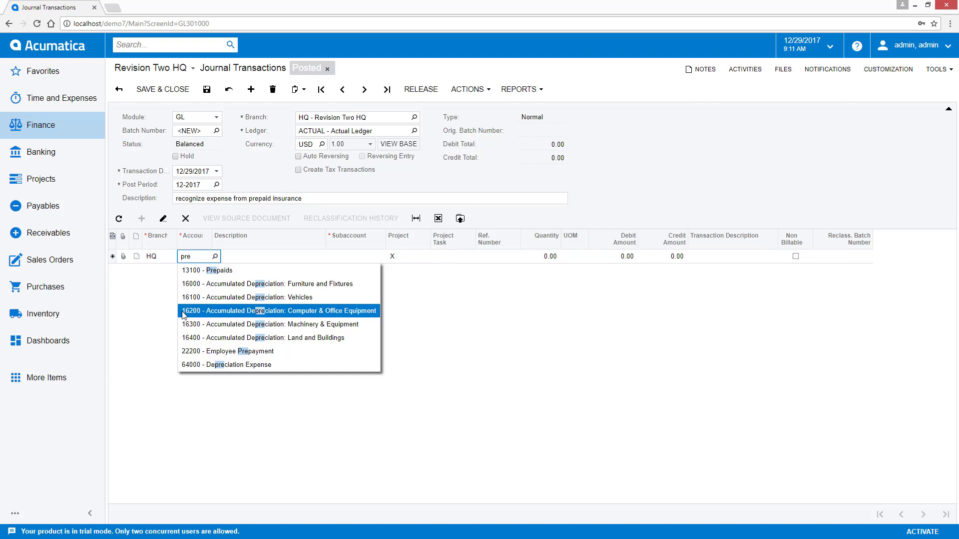
key("Up")
key("Up")
key("Up")
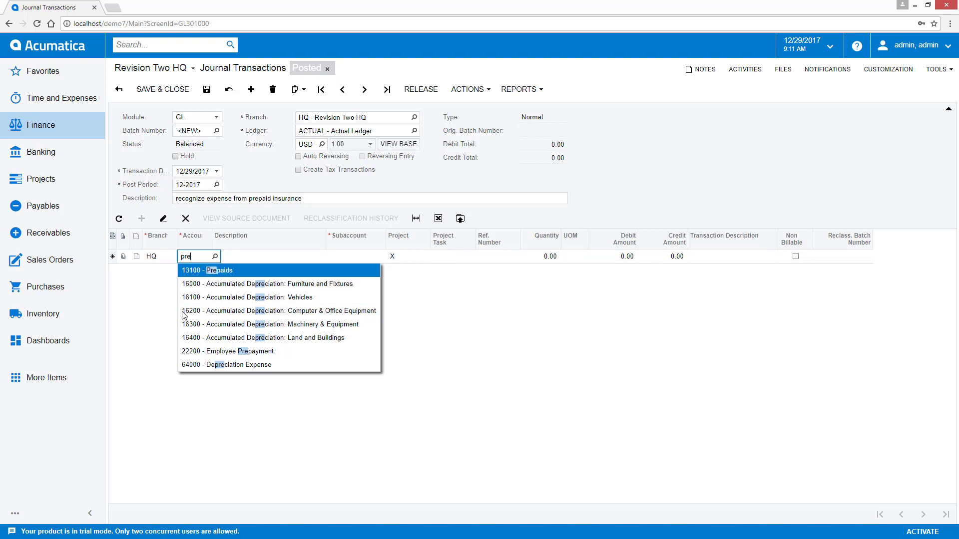
key("Tab")
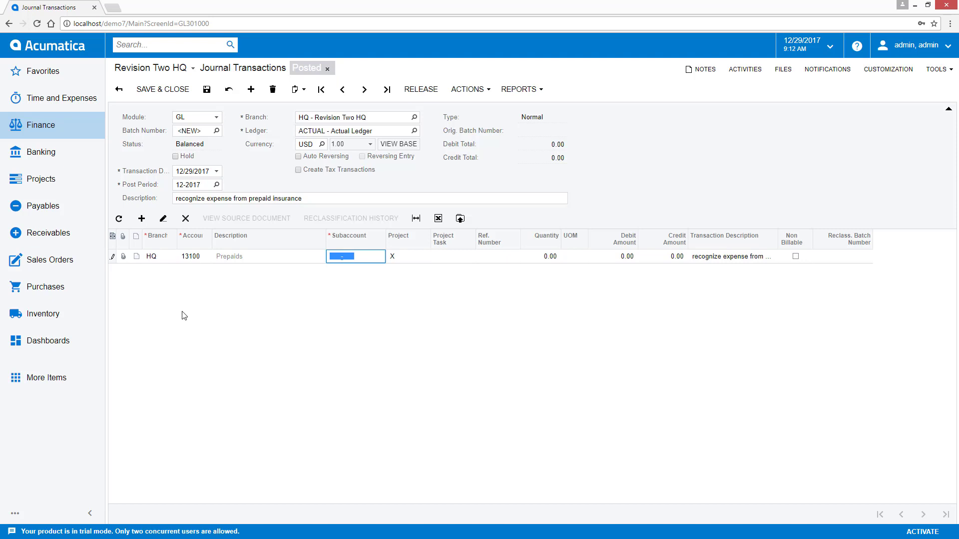
- Set the Prepaids line's subaccount to 000-000
left_click(336, 256)
key("F3")
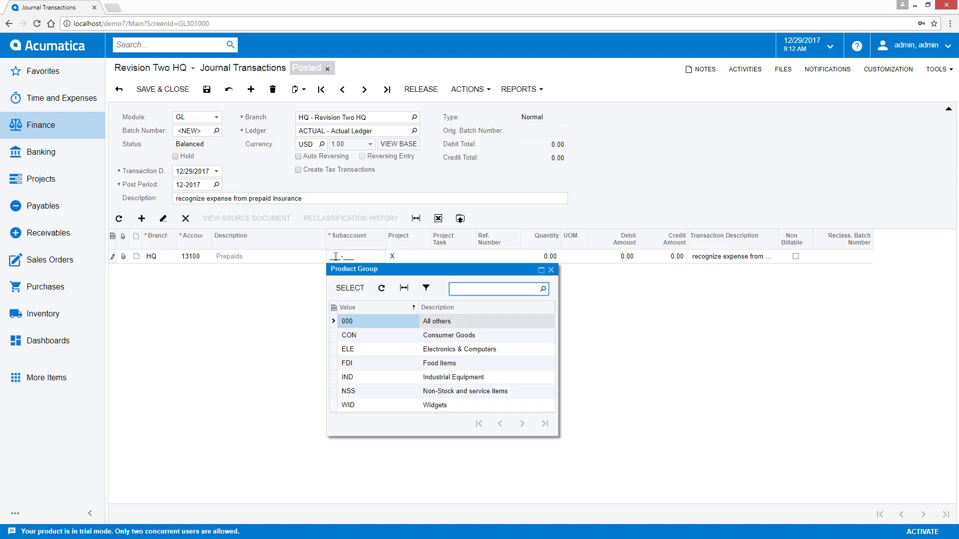
double_click(369, 325)
type("000-000")
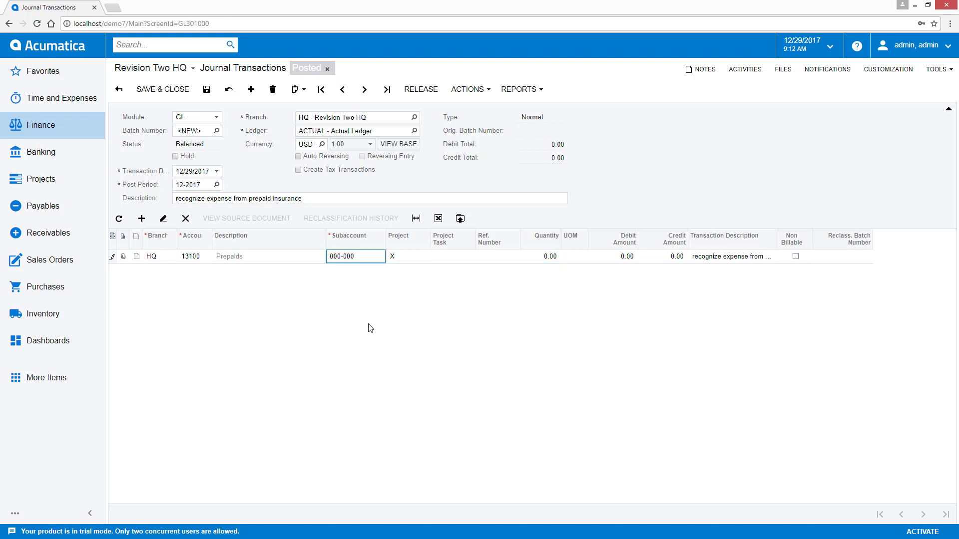
key("Tab")
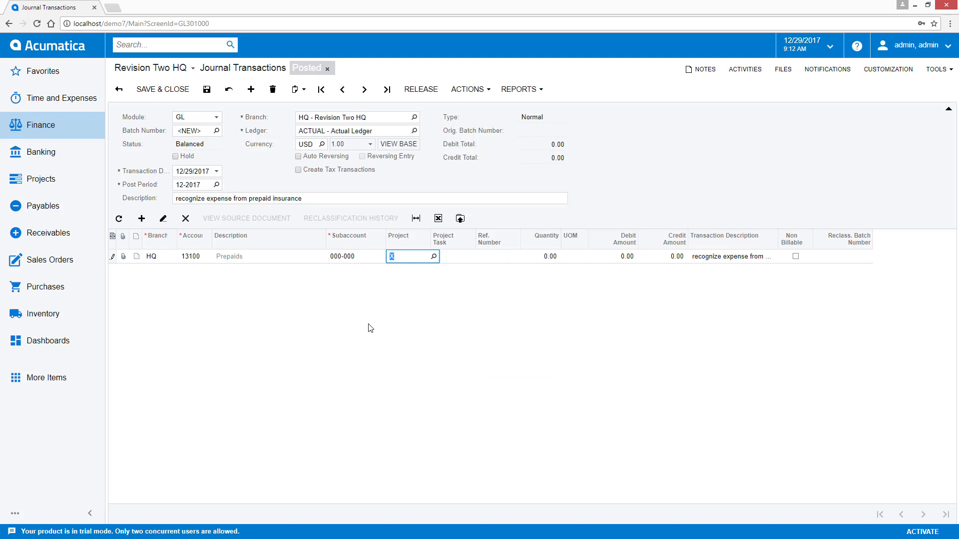
- Add a second HQ journal line with account 61700 - Insurance and display that line in form view
key("Insert")
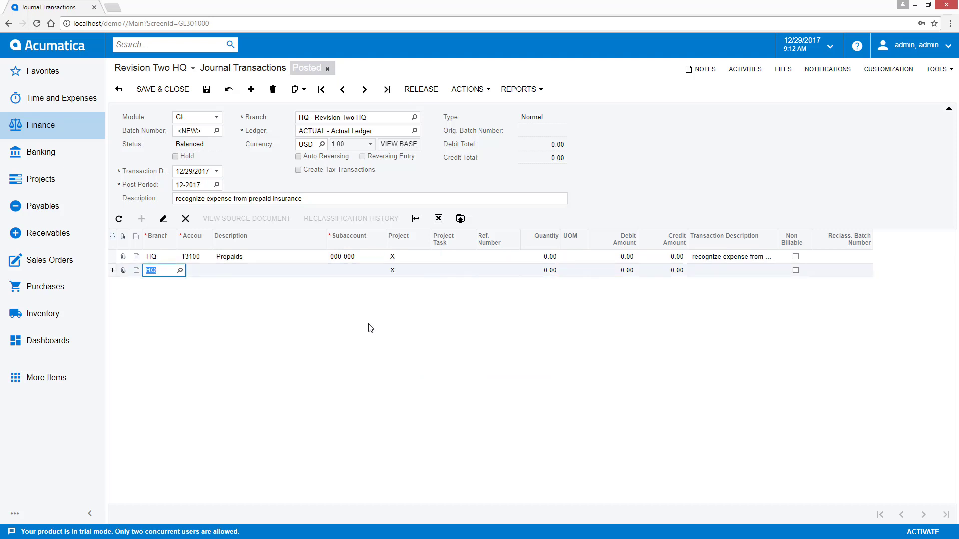
key("Tab")
type("ins")
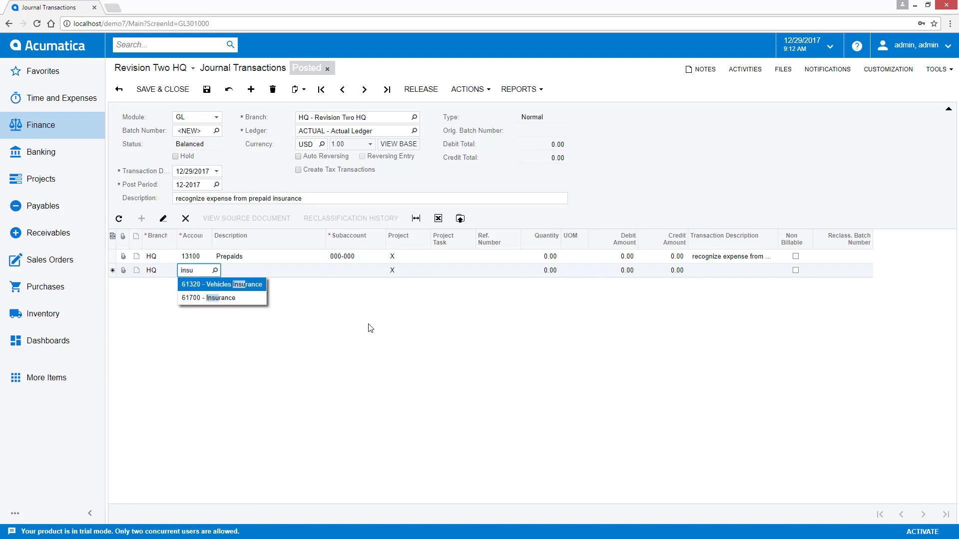
type("u")
key("Down")
key("Tab")
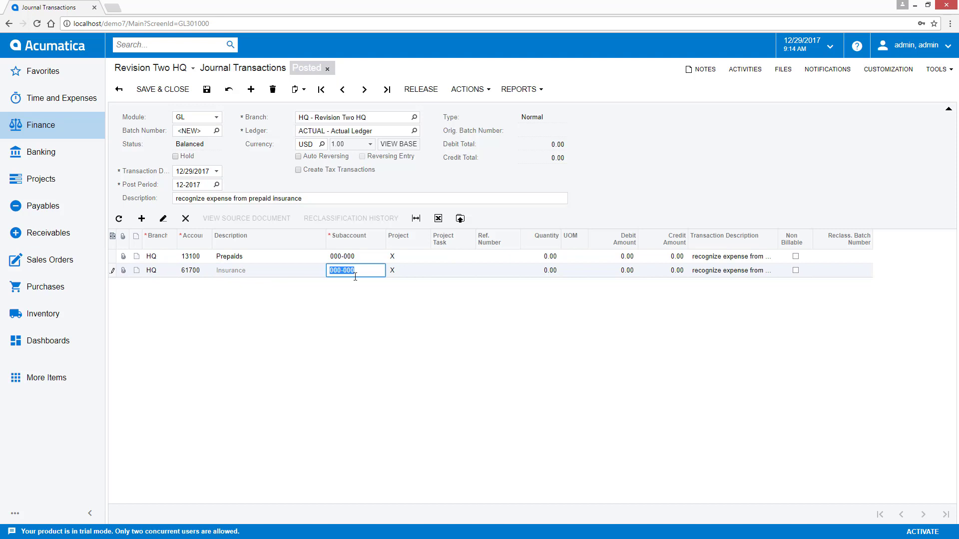
left_click(163, 219)
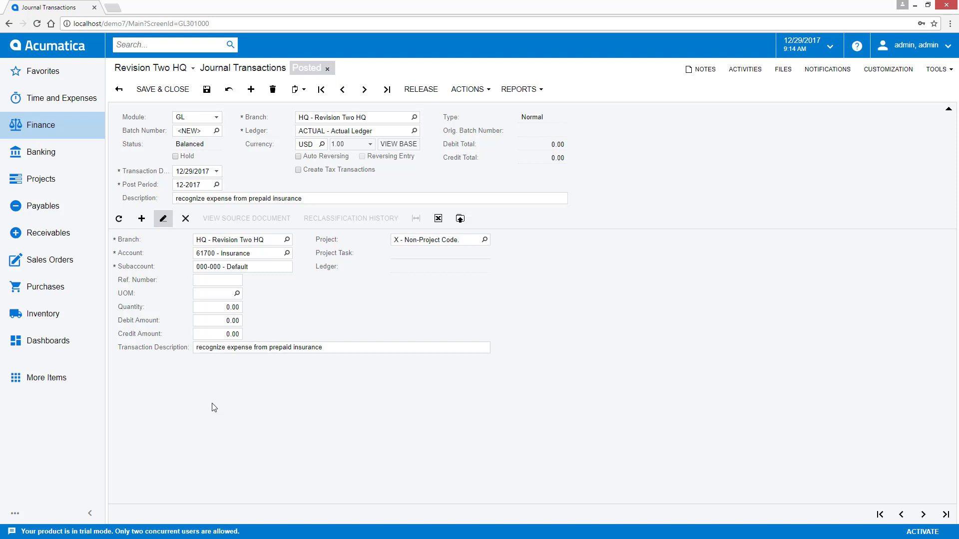
- Return the journal lines to grid view and move the Debit Amount and Credit Amount columns directly after Description
left_click(165, 223)
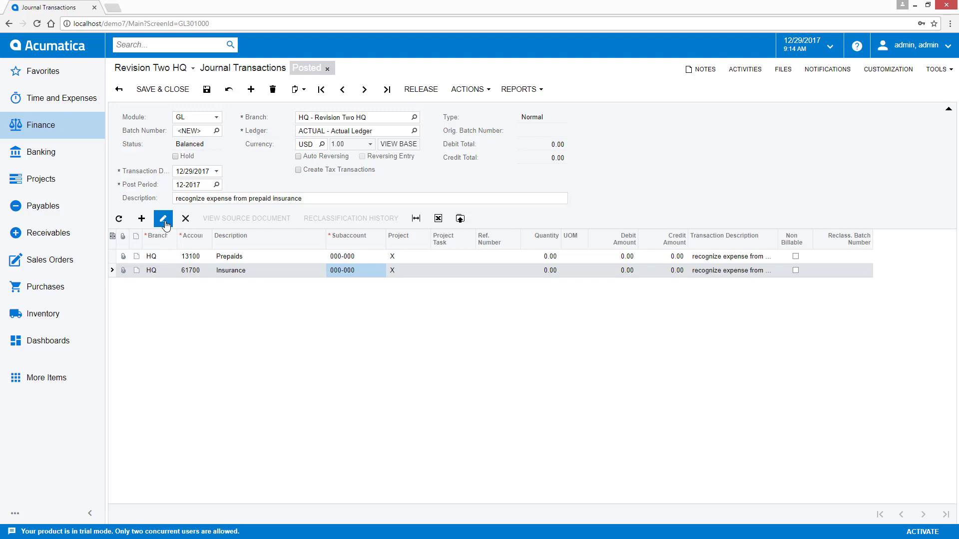
left_click(190, 271)
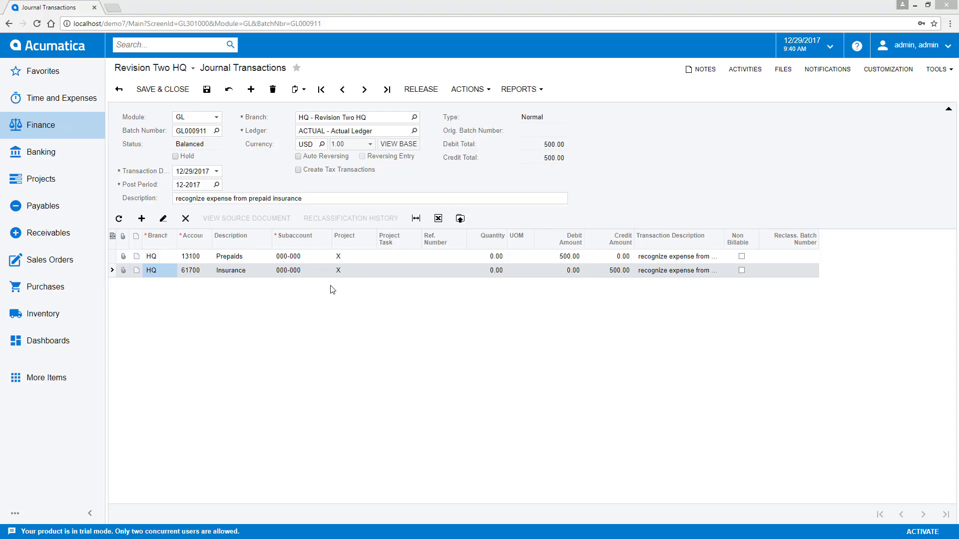
left_click_drag(574, 239, 311, 245)
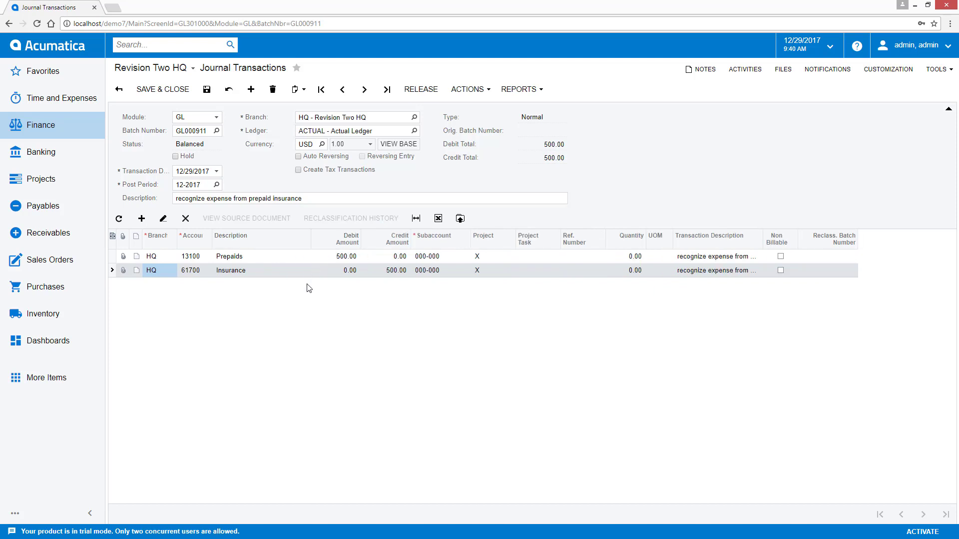
- Add the Customer/Vendor column to the journal lines grid through the column configuration
left_click(113, 237)
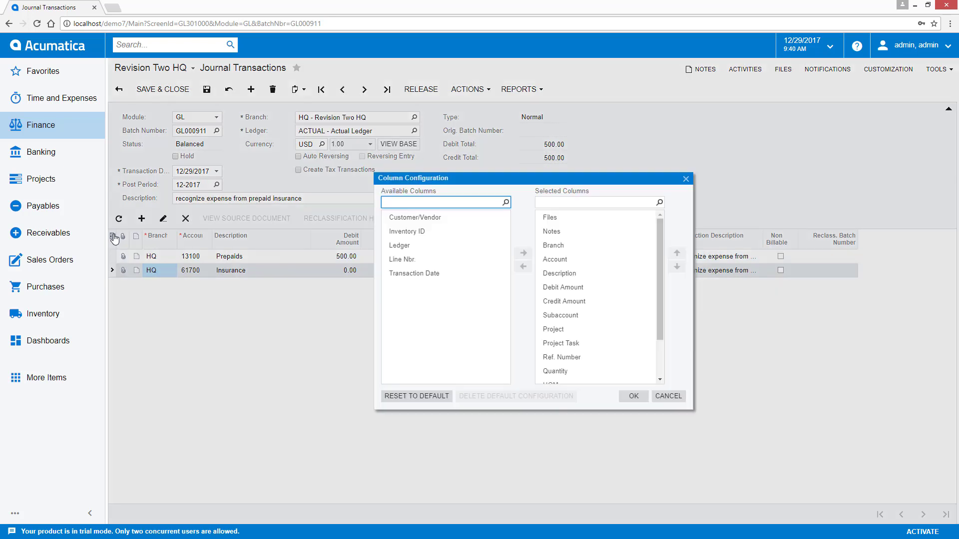
left_click(415, 218)
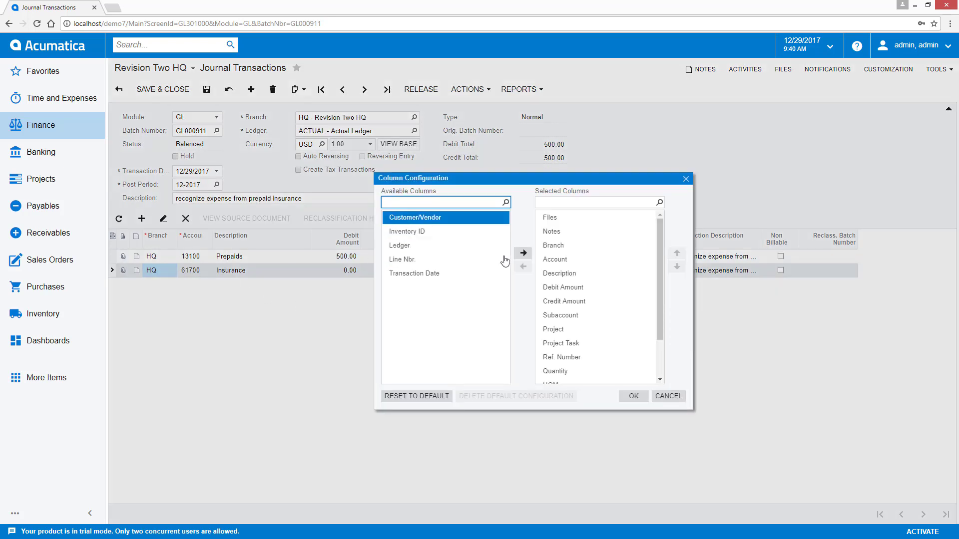
left_click(524, 253)
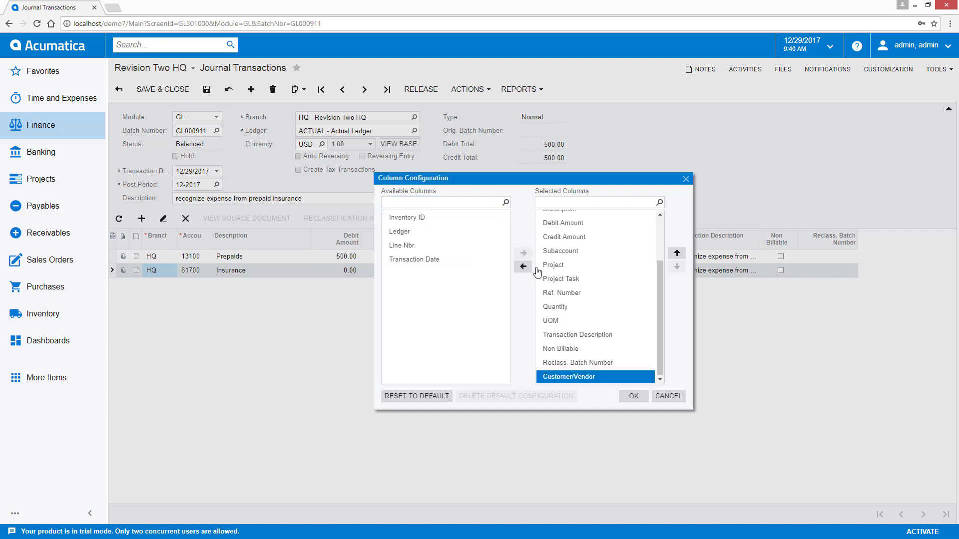
left_click(634, 397)
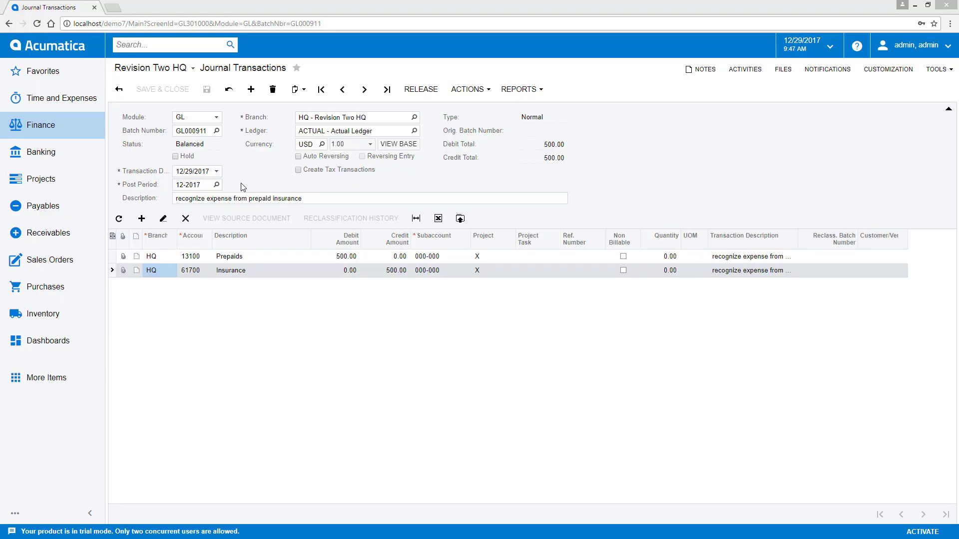
- Set the transaction's post period to 11-2017 and check the warning on that field
left_click(198, 186)
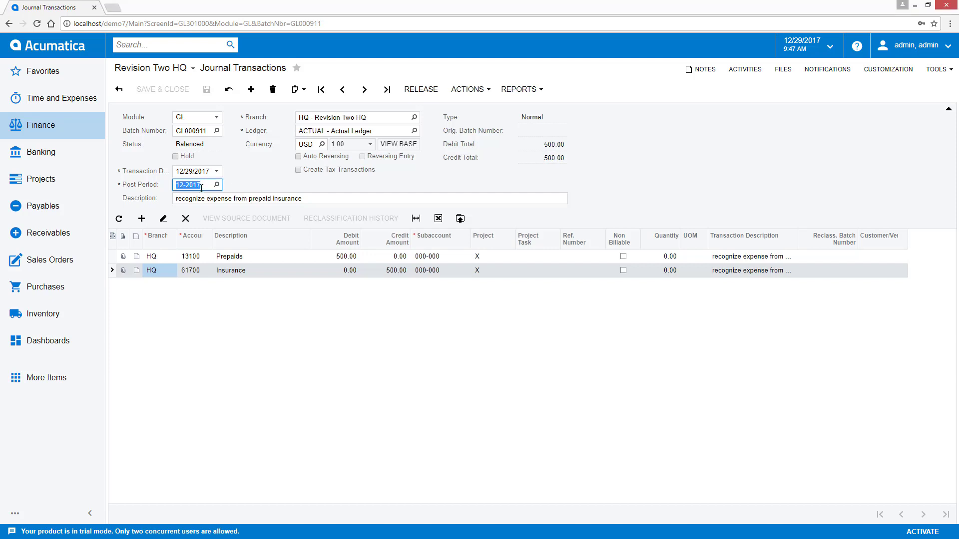
type("11-2017")
key("Tab")
left_click(248, 187)
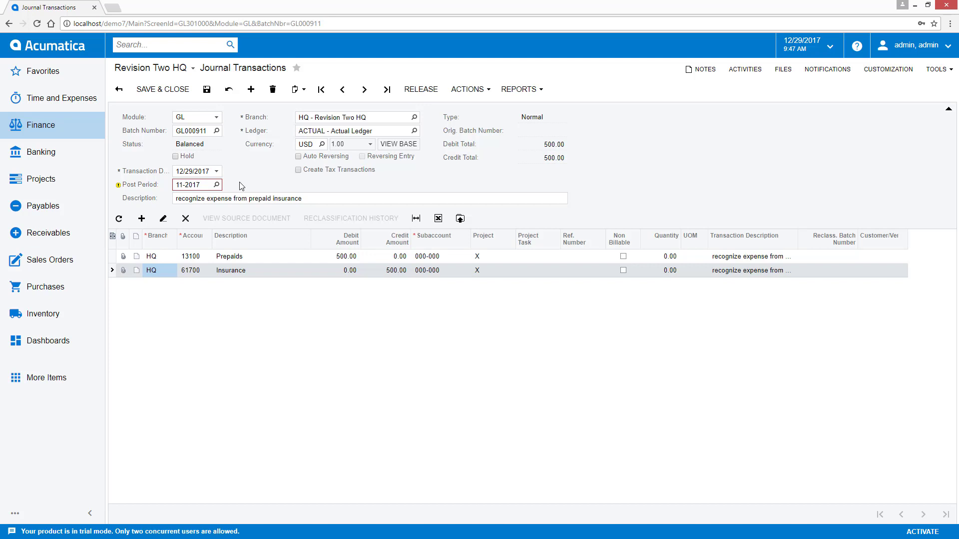
mouse_move(118, 187)
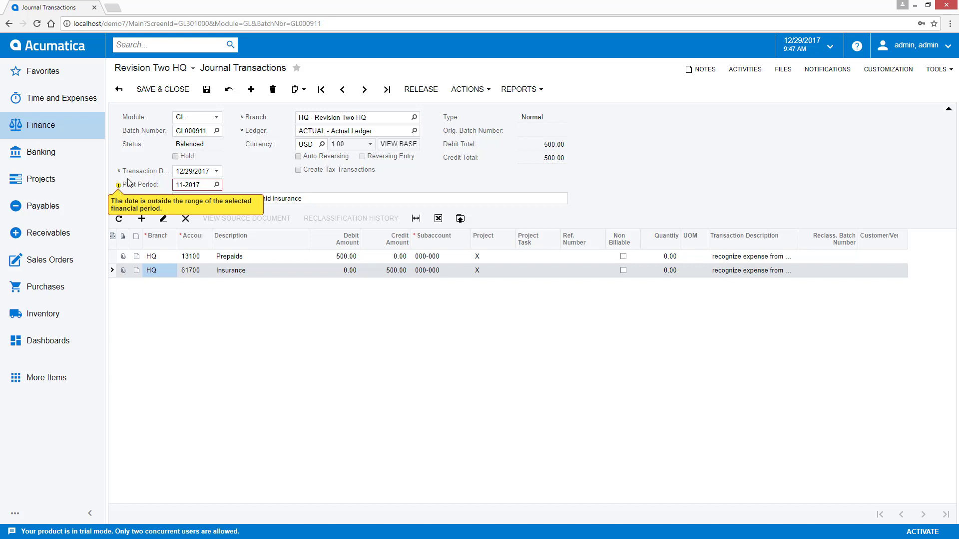
- Try to save the journal transaction with the post period changed to 11-2019
key("BackSpace")
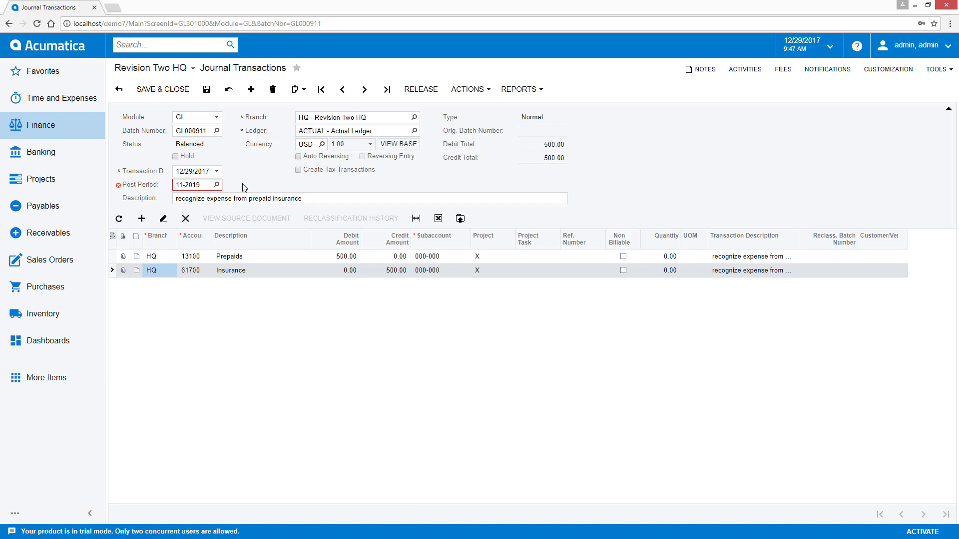
left_click(206, 89)
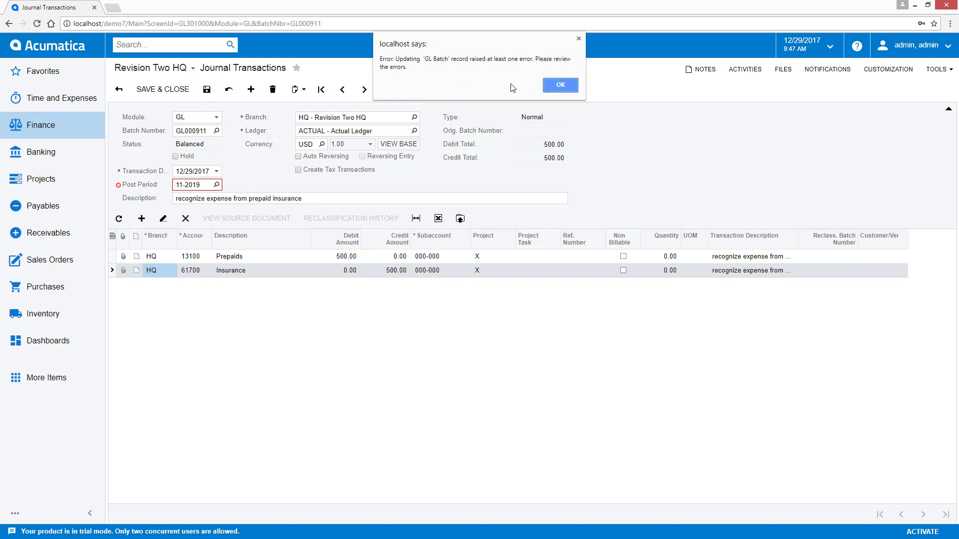
left_click(559, 85)
- Set the post period to 12-2017 and save the journal transaction
left_click(200, 185)
type("122017")
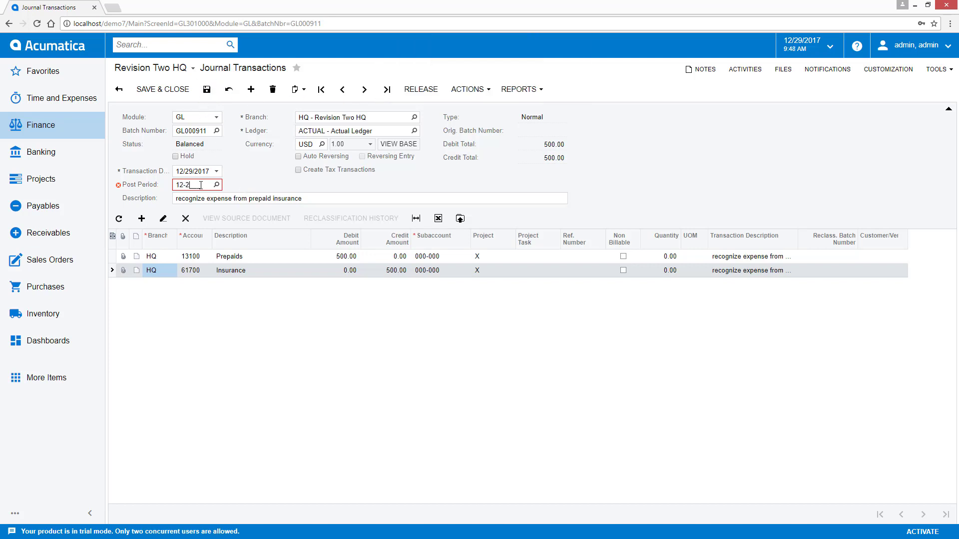
key("Tab")
left_click(206, 90)
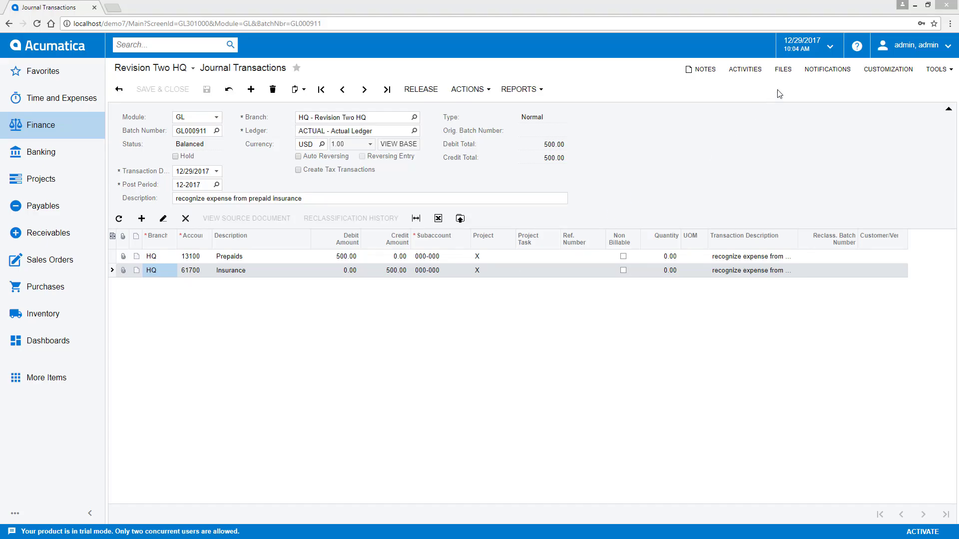
- Attach the desktop file Journal Transactions Info.xlsx to the journal transaction
left_click(783, 70)
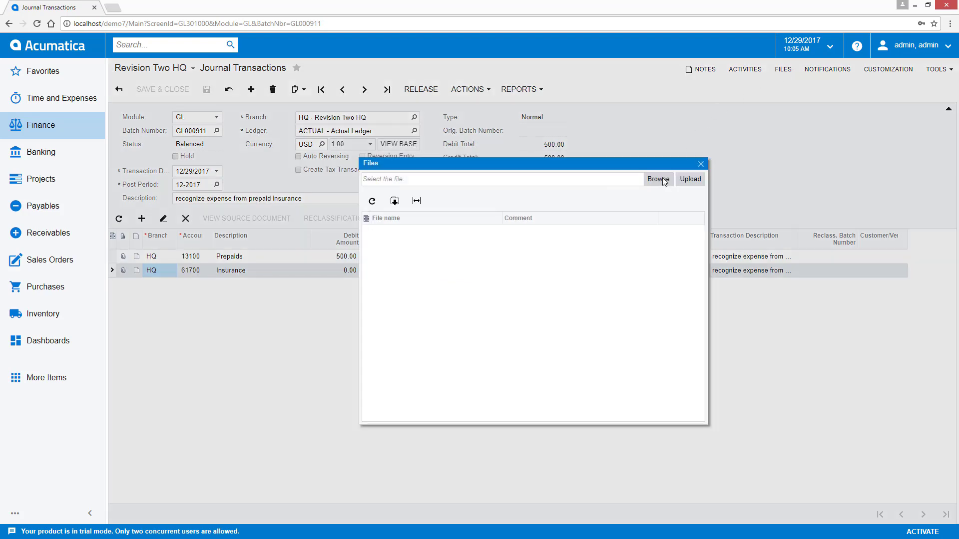
left_click(660, 180)
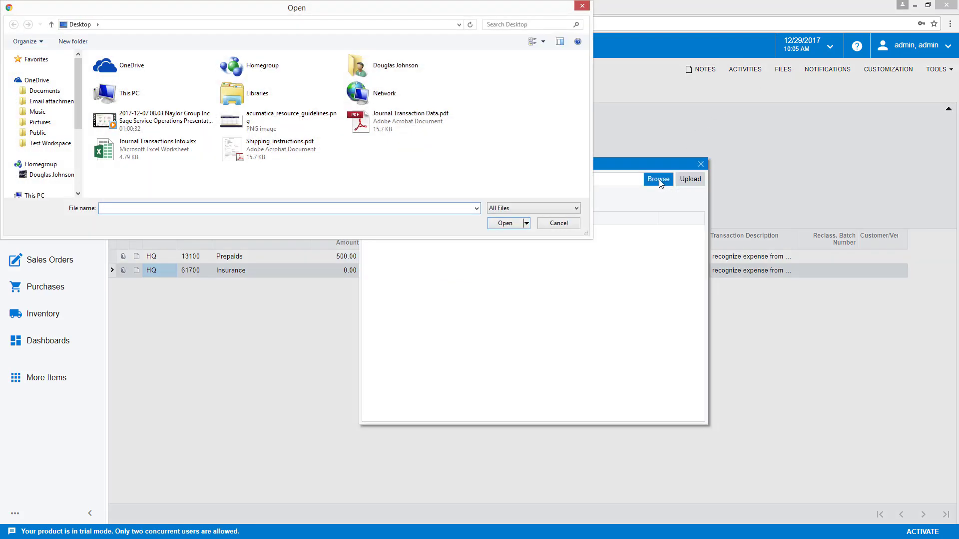
double_click(128, 154)
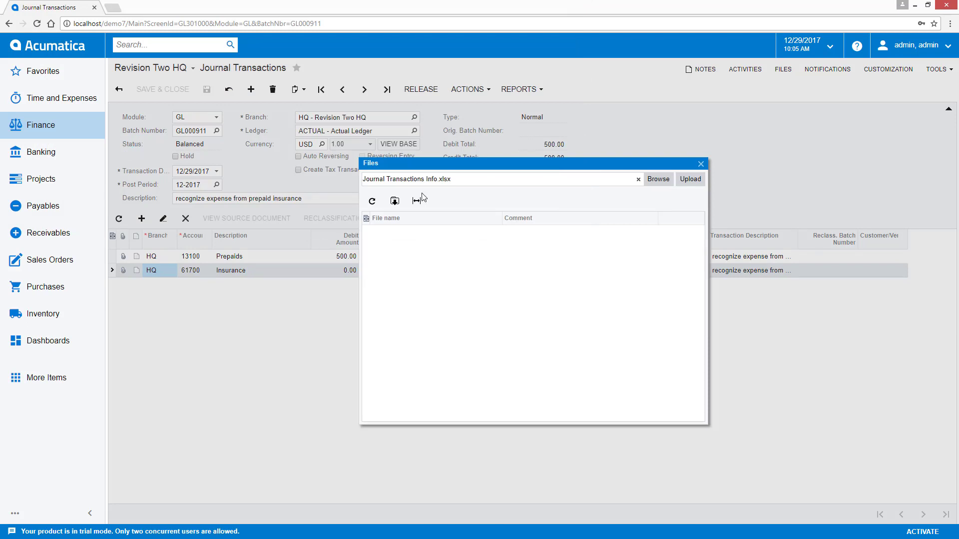
left_click(690, 180)
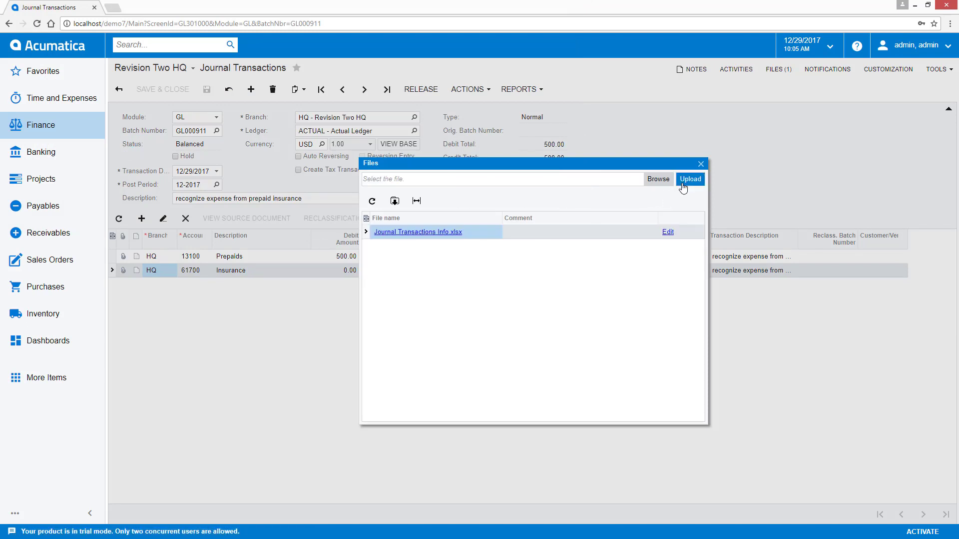
left_click(701, 164)
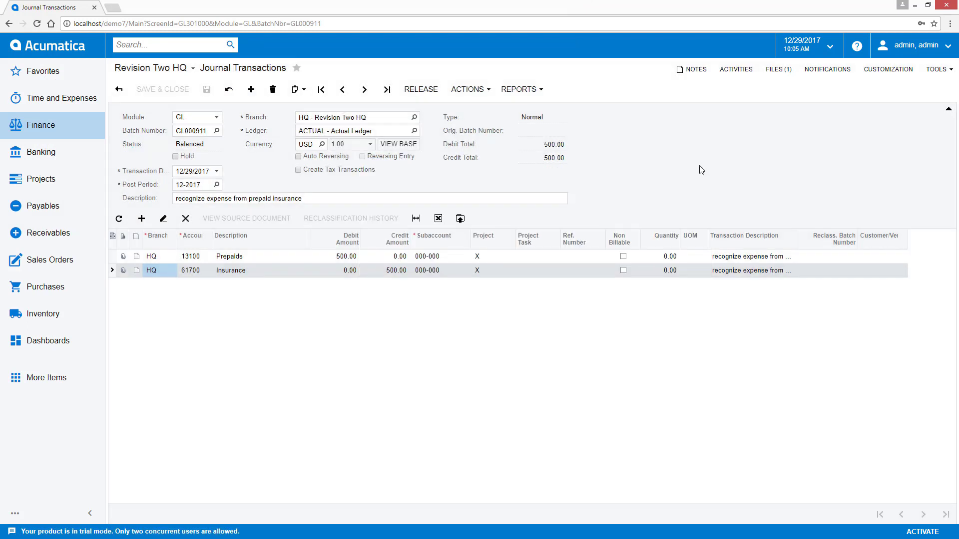
- Attach the Journal Transaction Data PDF to the transaction straight from the desktop, restoring the browser to full size when done
left_click(928, 6)
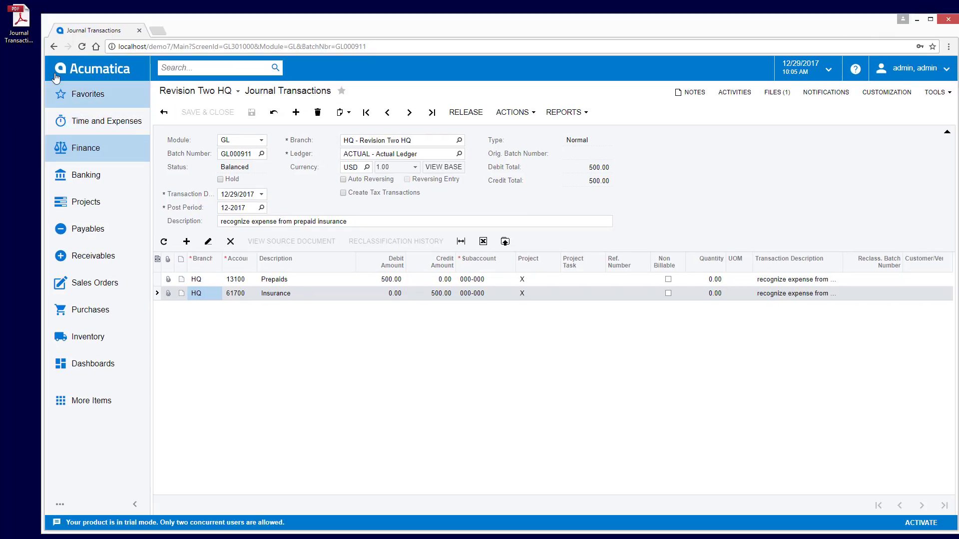
left_click_drag(20, 22, 690, 186)
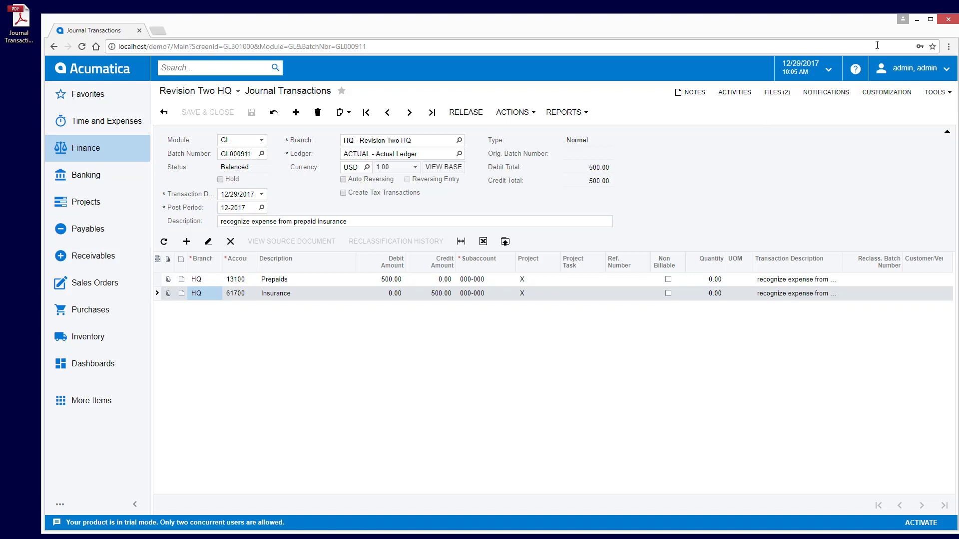
left_click(930, 19)
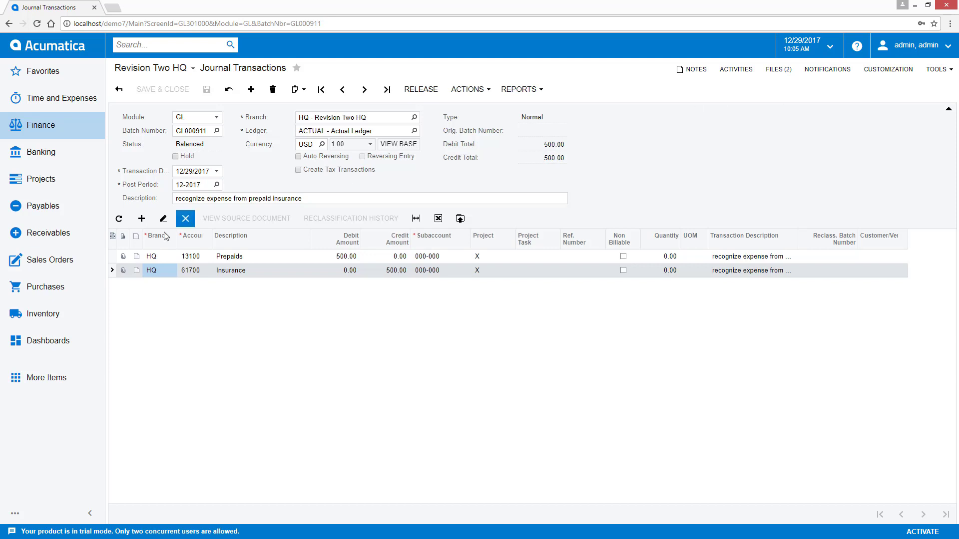
- Export the journal lines to the desktop as Journal Transactions 201712292.xlsx, view the workbook in Excel and return to Acumatica
left_click(123, 258)
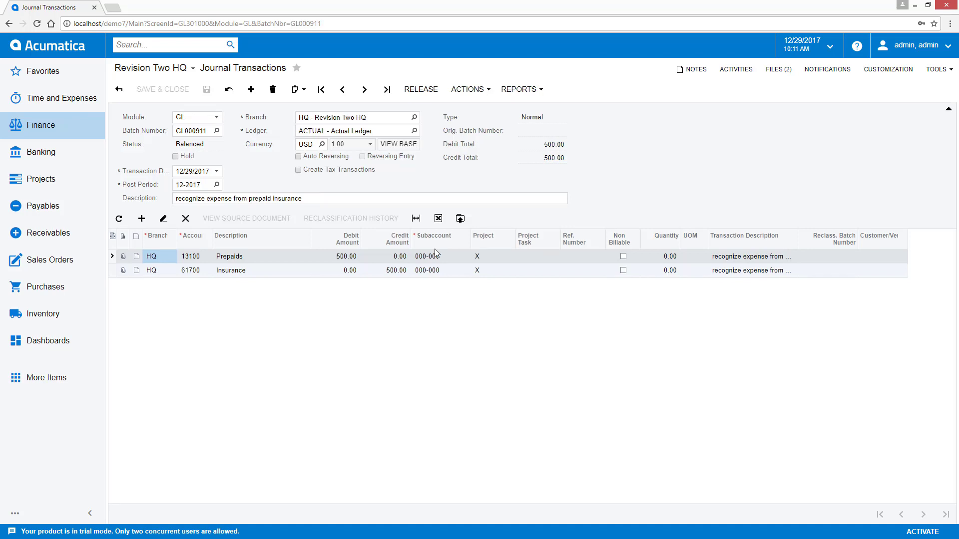
left_click(438, 218)
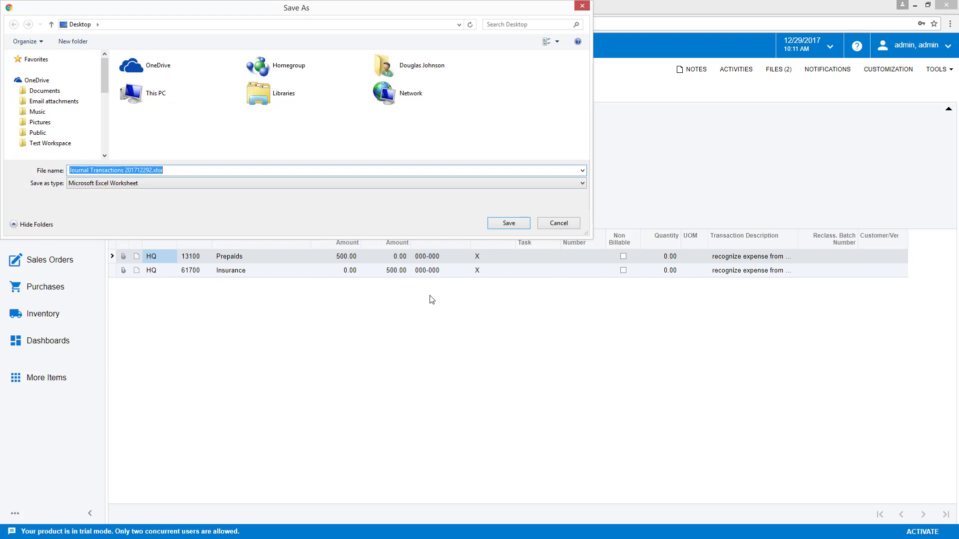
left_click(496, 220)
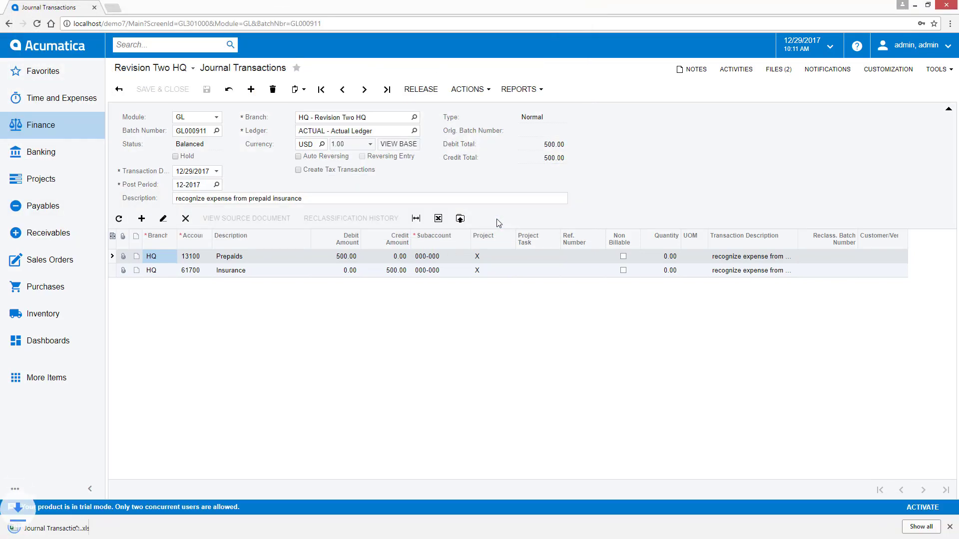
left_click(60, 529)
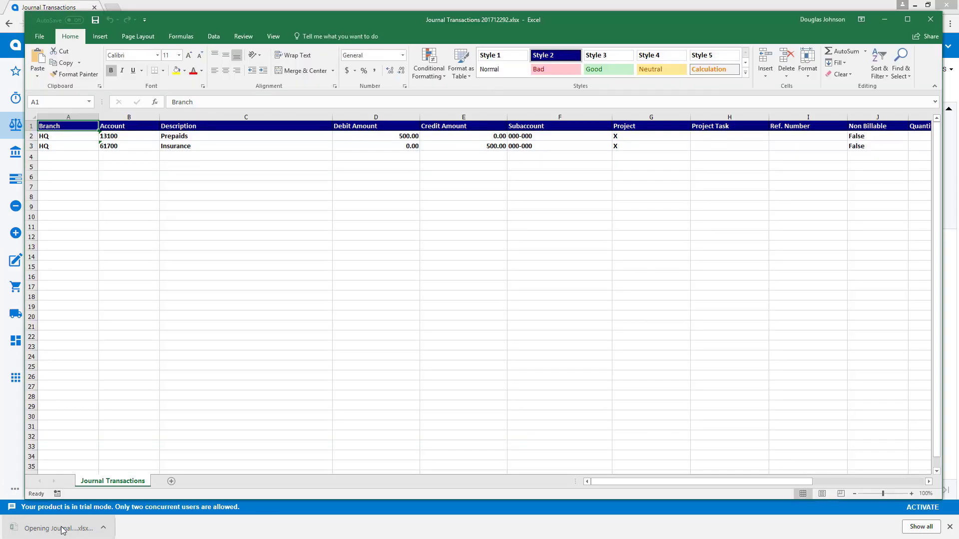
left_click(884, 19)
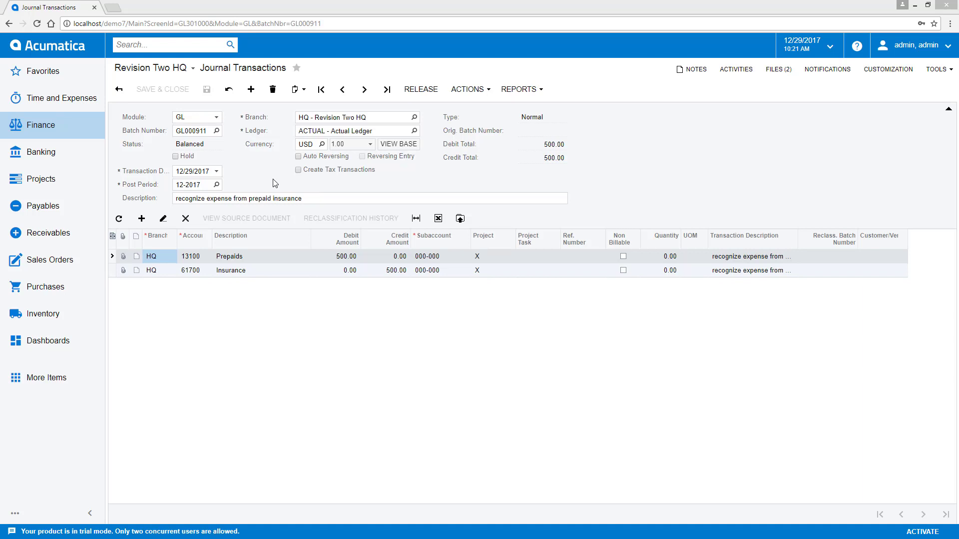
- Copy the prepaid insurance transaction and paste it into a new journal transaction
left_click(294, 97)
left_click(309, 107)
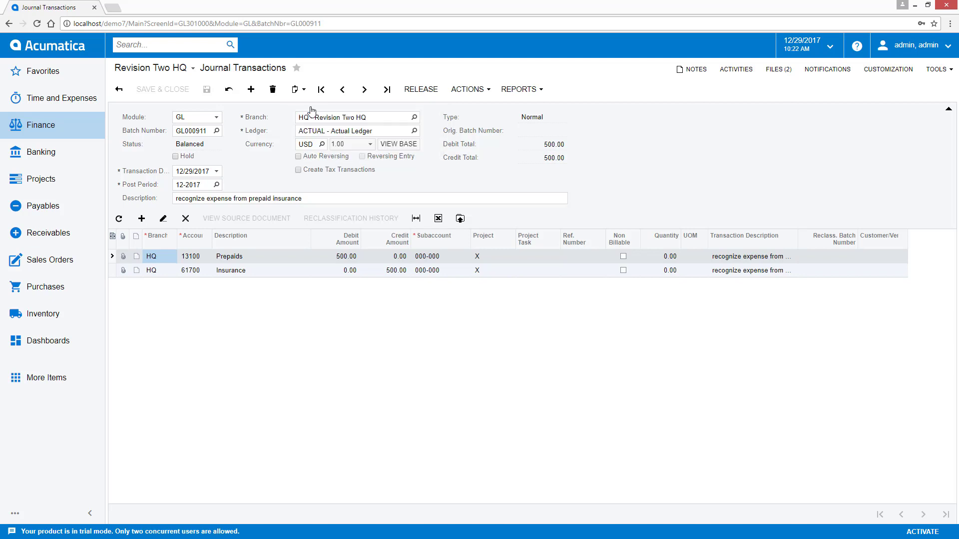
left_click(251, 89)
left_click(296, 90)
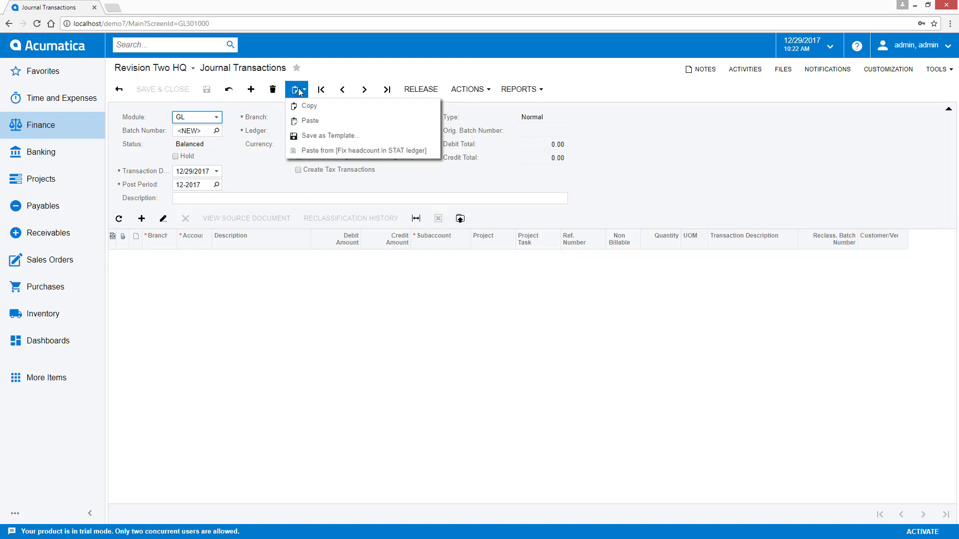
left_click(310, 121)
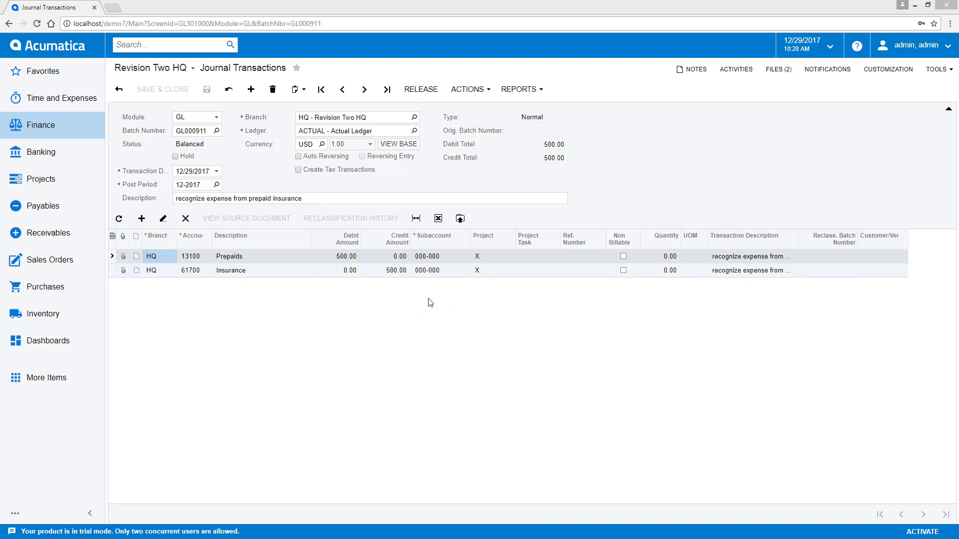
- Browse to batch GL000910, collapse its header area to show more lines and expand it again
left_click(365, 94)
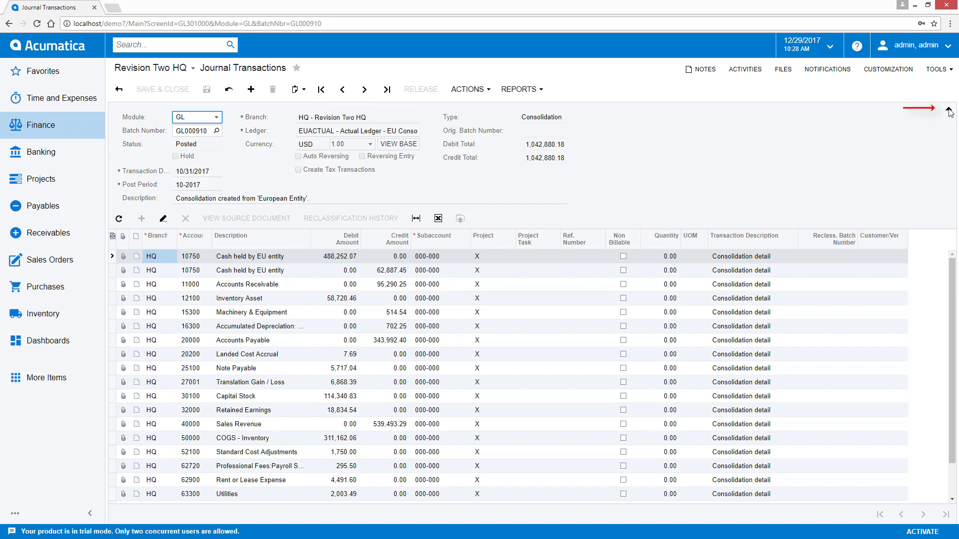
left_click(948, 110)
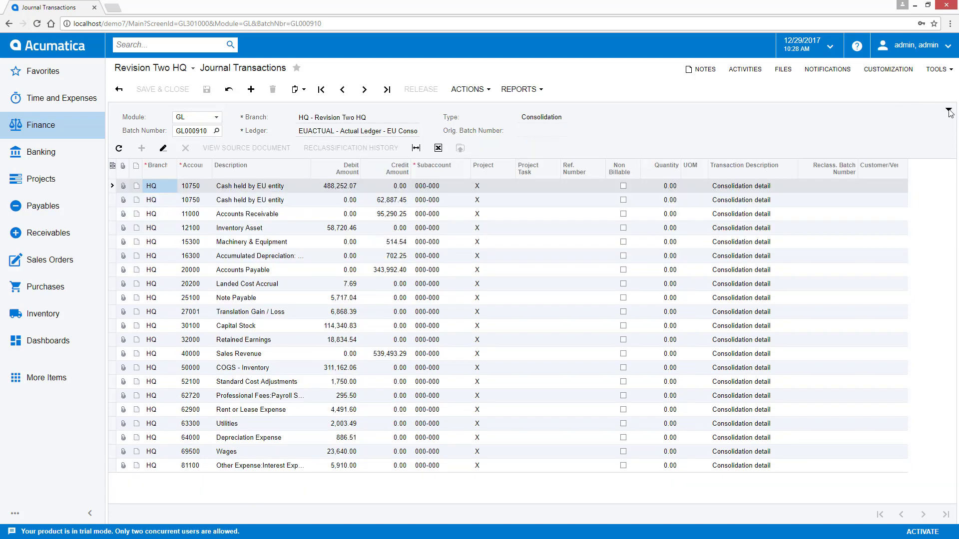
left_click(949, 111)
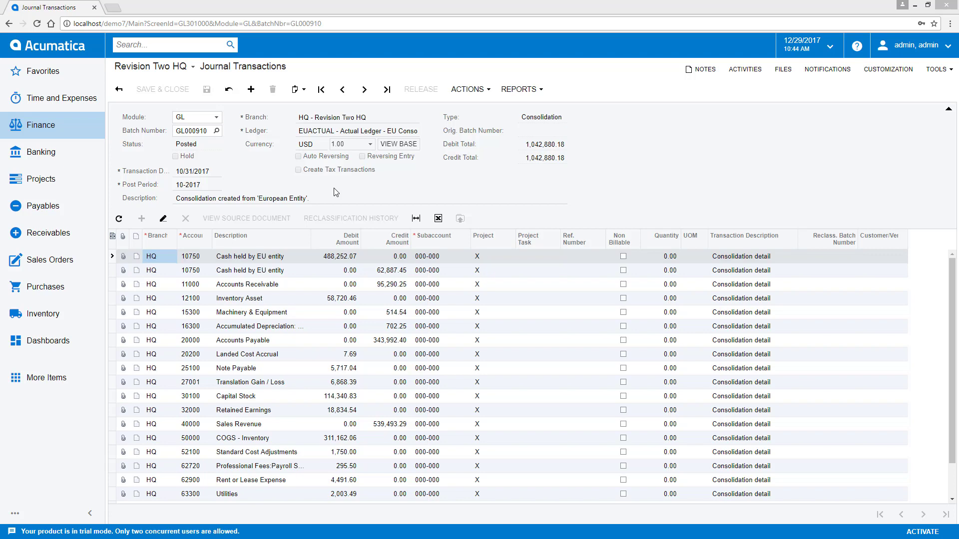
- Return to the Journal Transactions list and sort it by batch number in descending order
left_click(119, 89)
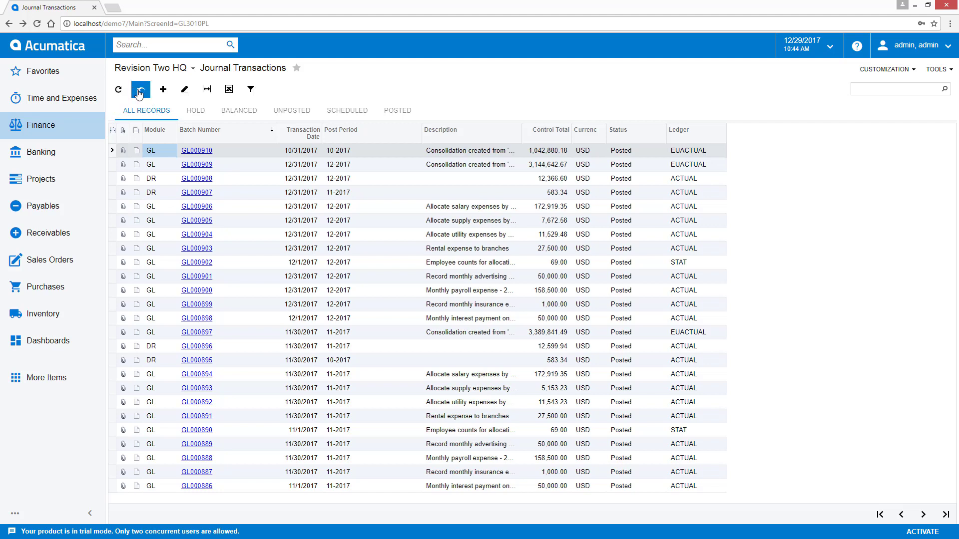
left_click(231, 140)
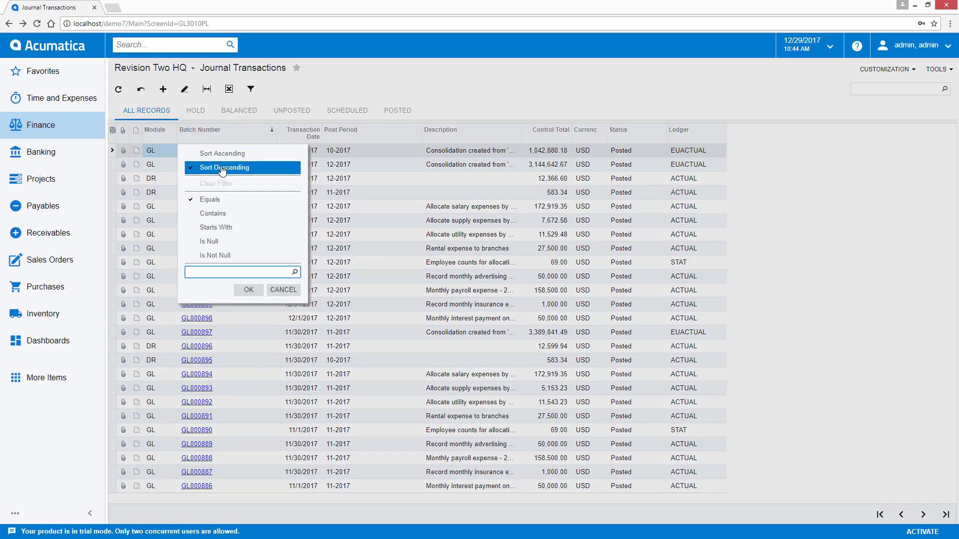
left_click(220, 168)
left_click(223, 144)
left_click(229, 167)
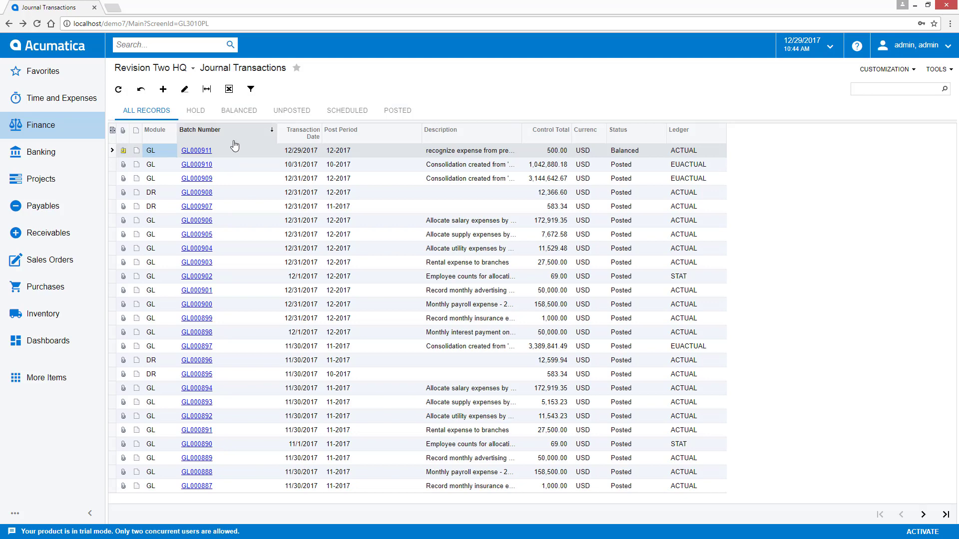
- Filter the transaction list to show only control totals greater than 200
left_click(538, 140)
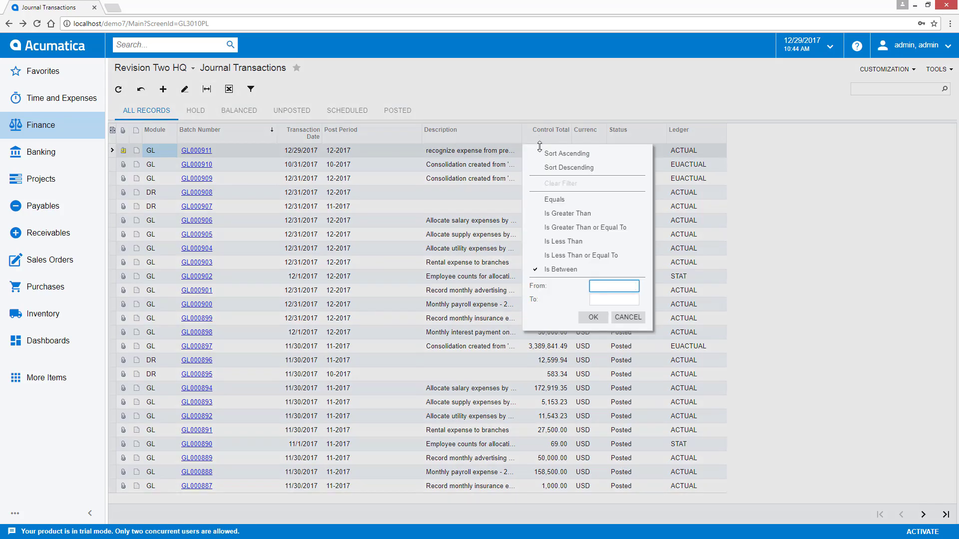
left_click(566, 214)
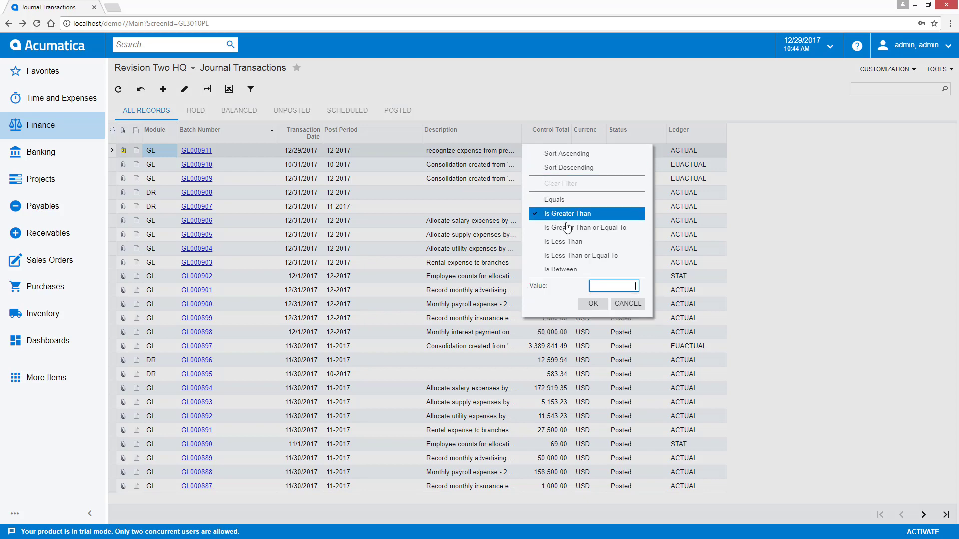
type("100")
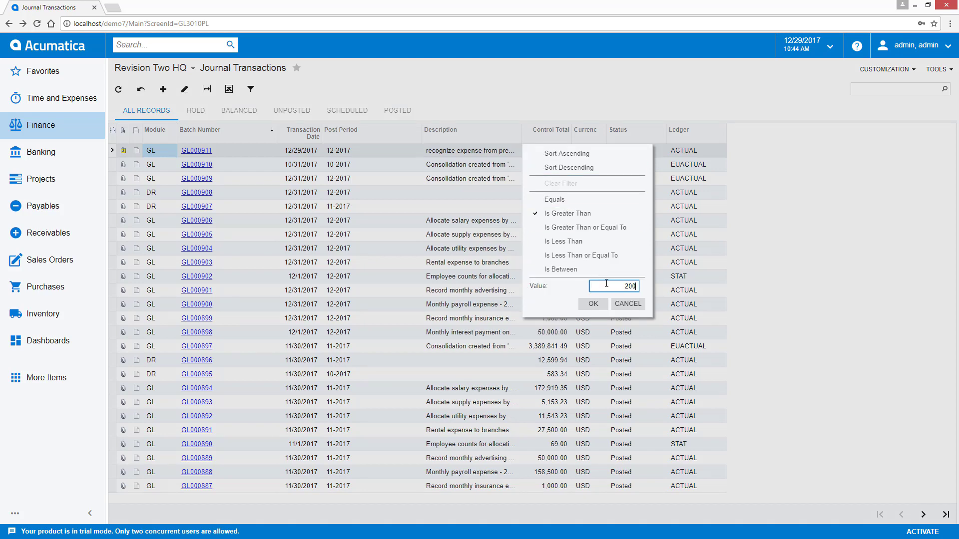
left_click(594, 303)
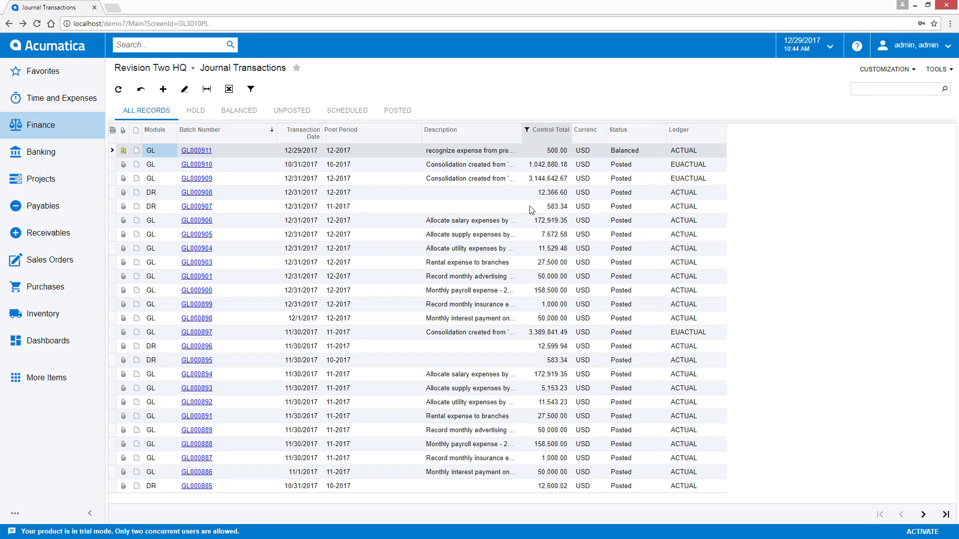
- Filter the transaction list by transaction date to show only entries from this week
left_click(298, 138)
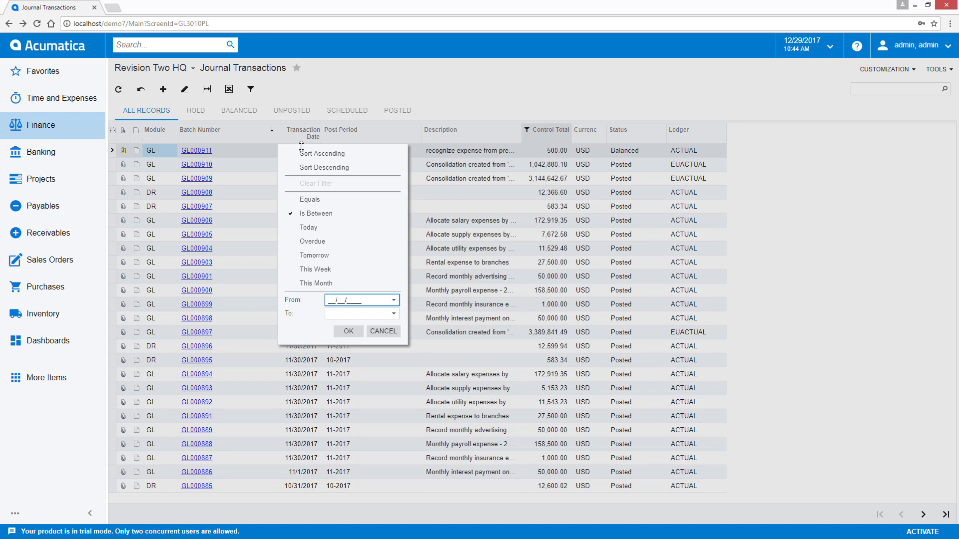
left_click(320, 269)
left_click(346, 318)
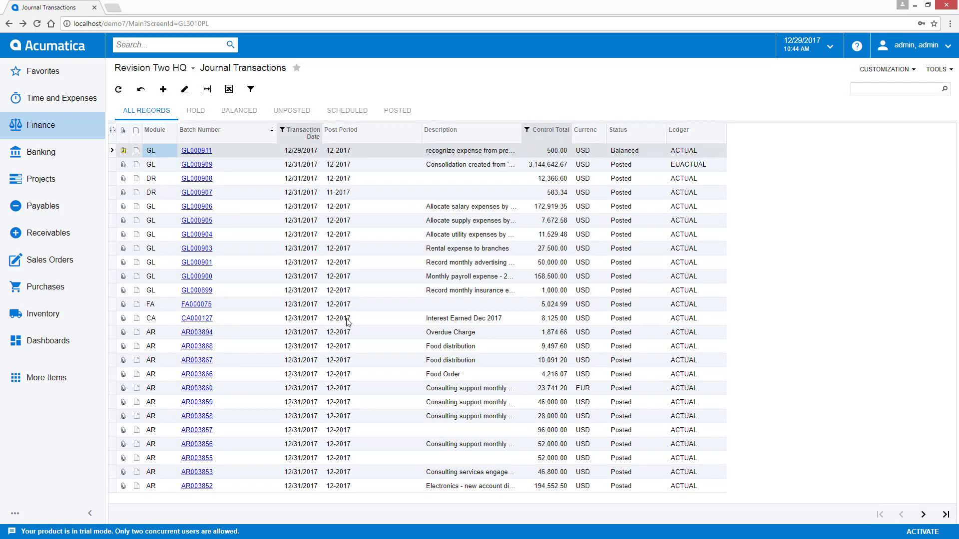
- Start an advanced filter on the transaction list with the condition Transaction Date is Today
left_click(252, 90)
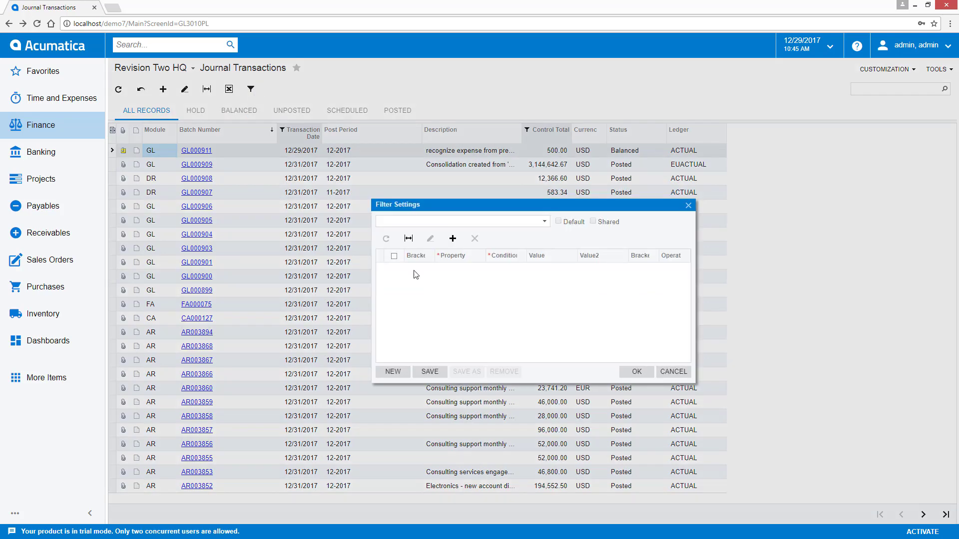
left_click(413, 275)
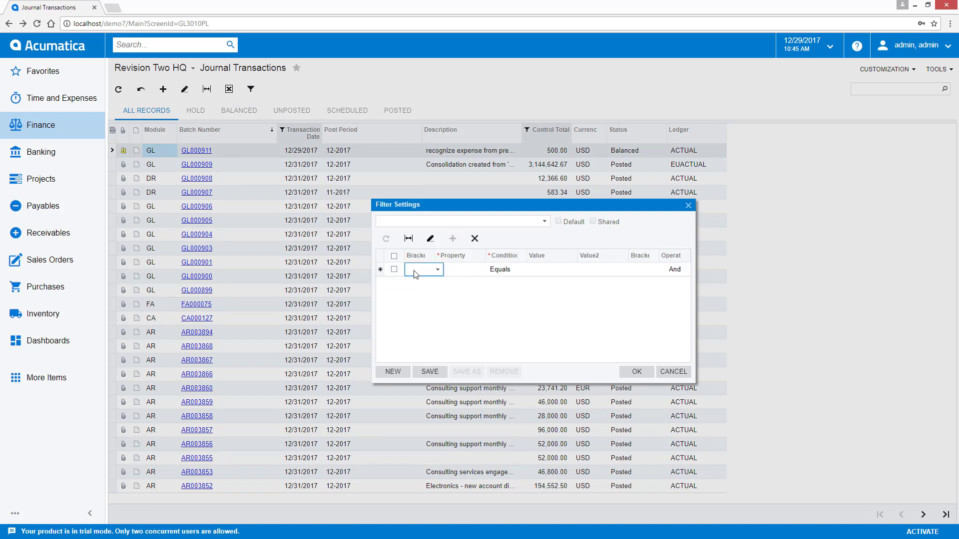
left_click(457, 274)
type("date")
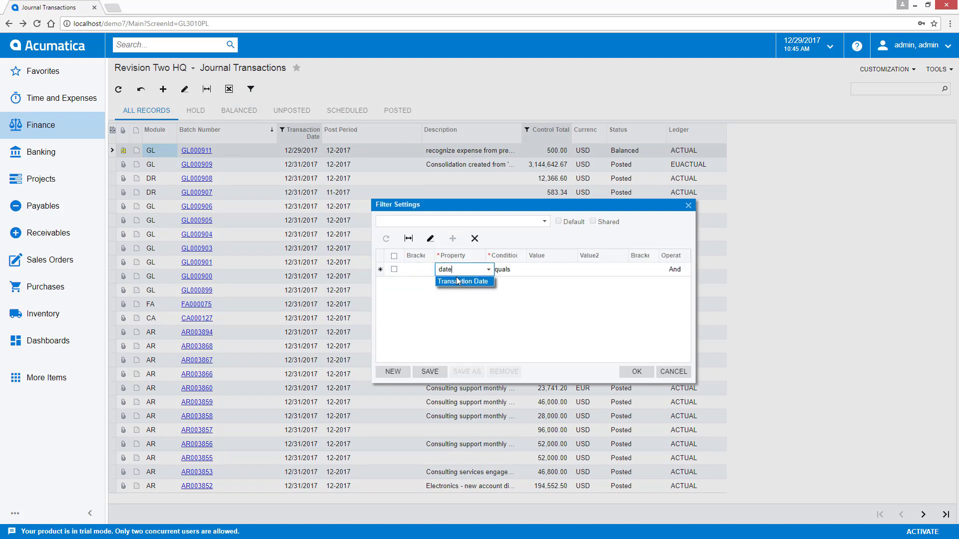
left_click(459, 280)
left_click(505, 270)
left_click(529, 270)
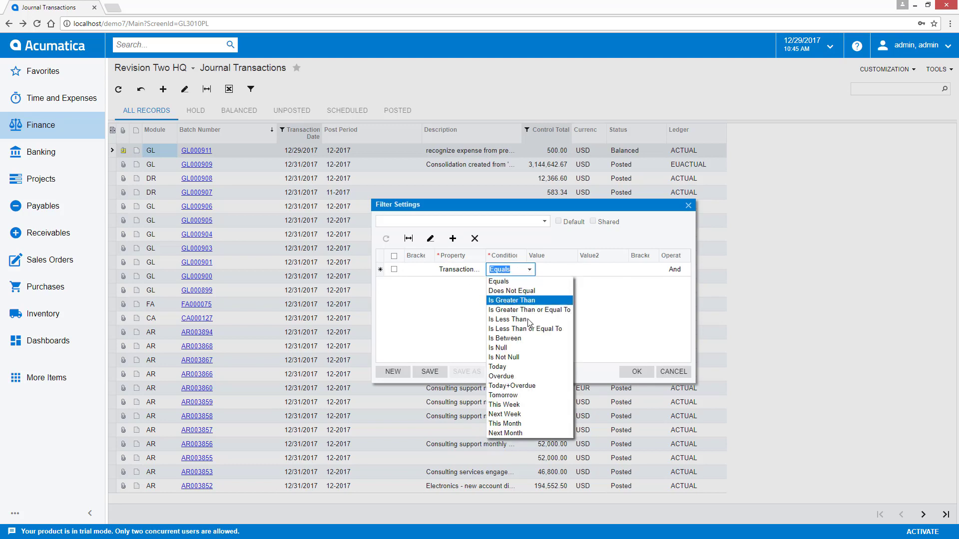
left_click(534, 369)
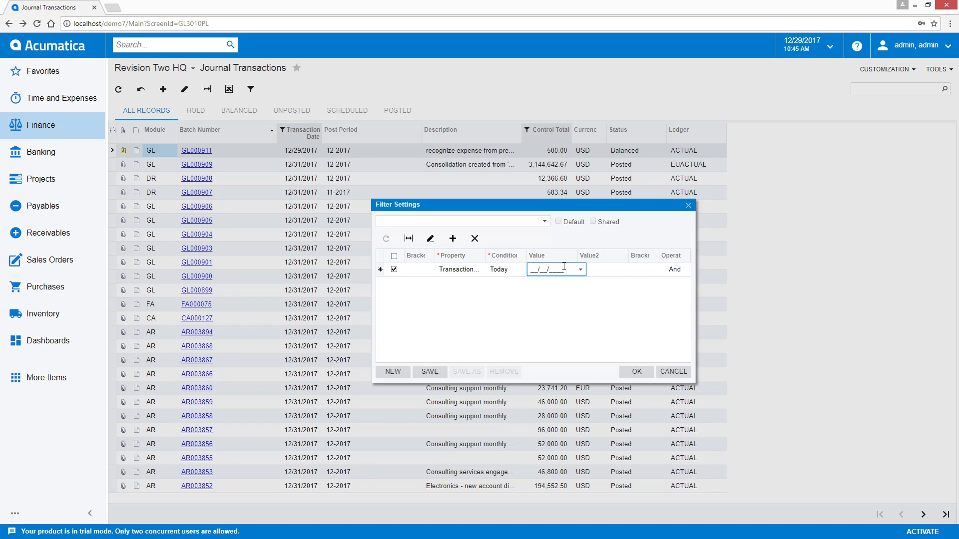
- Save the advanced filter under the name Today and apply it to the transaction list
left_click(429, 378)
type("Today")
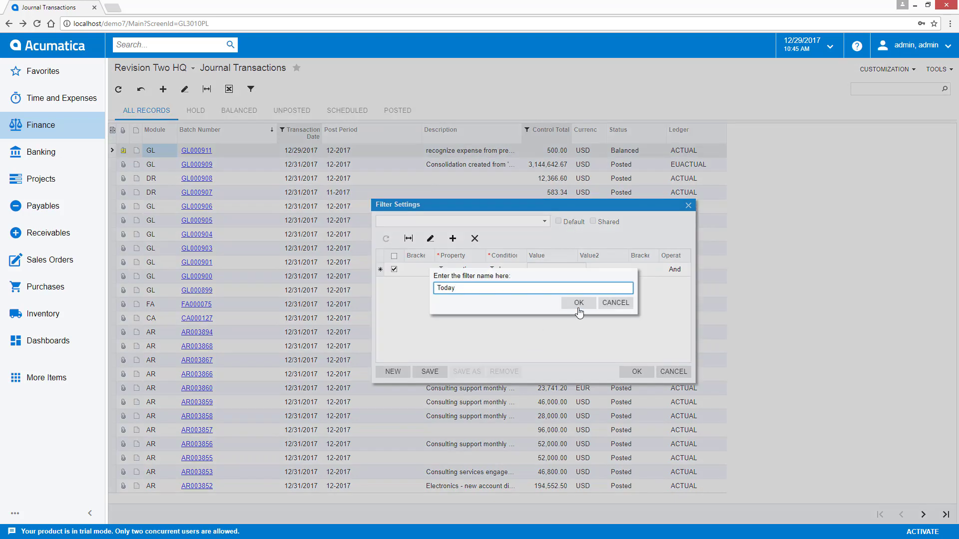
left_click(578, 303)
left_click(636, 372)
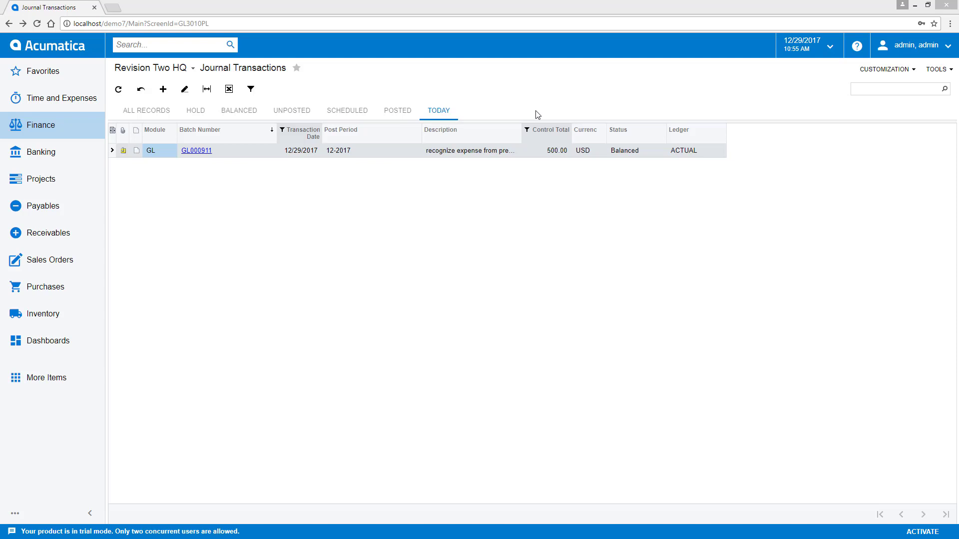
- View the GL Batches help article, return to Journal Transactions and open the Acumatica Educational Resources from its help
left_click(855, 47)
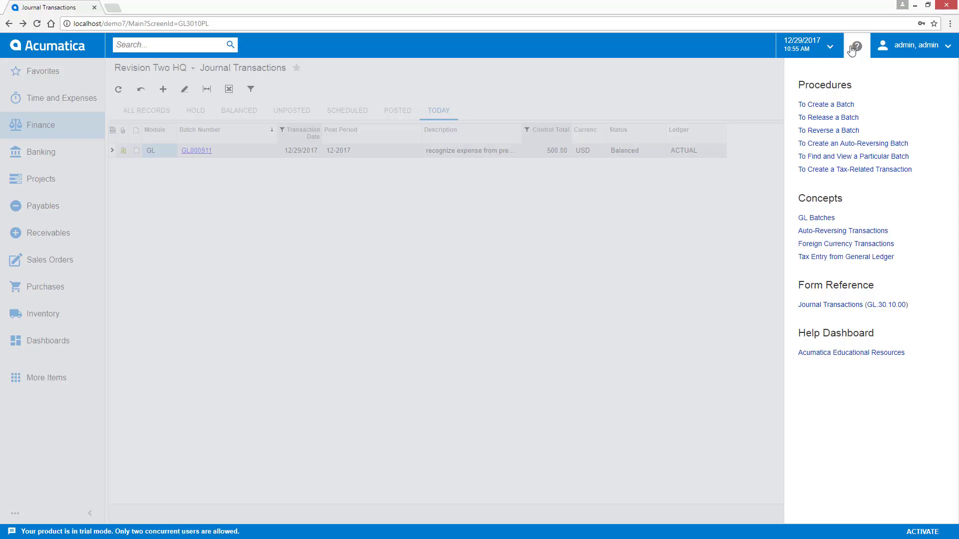
left_click(822, 219)
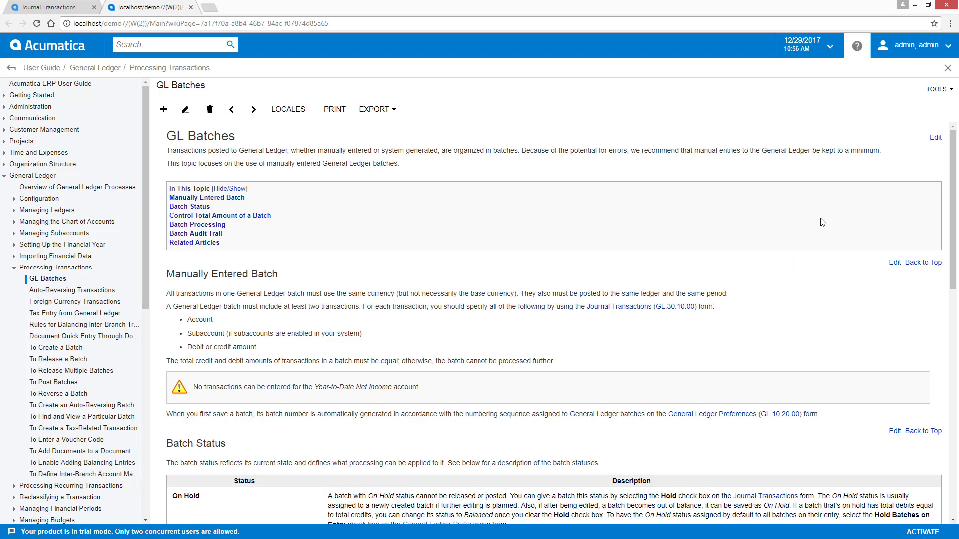
left_click(74, 7)
left_click(857, 47)
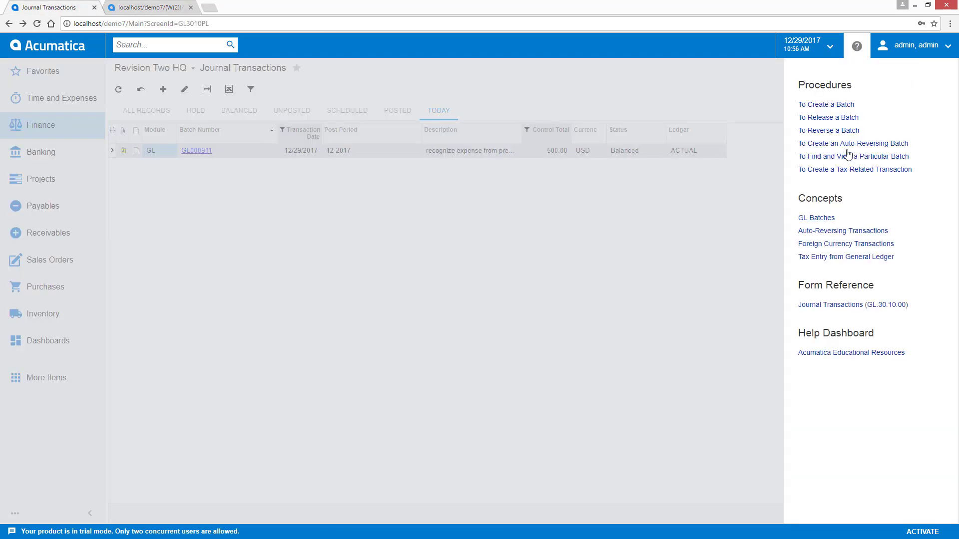
left_click(846, 353)
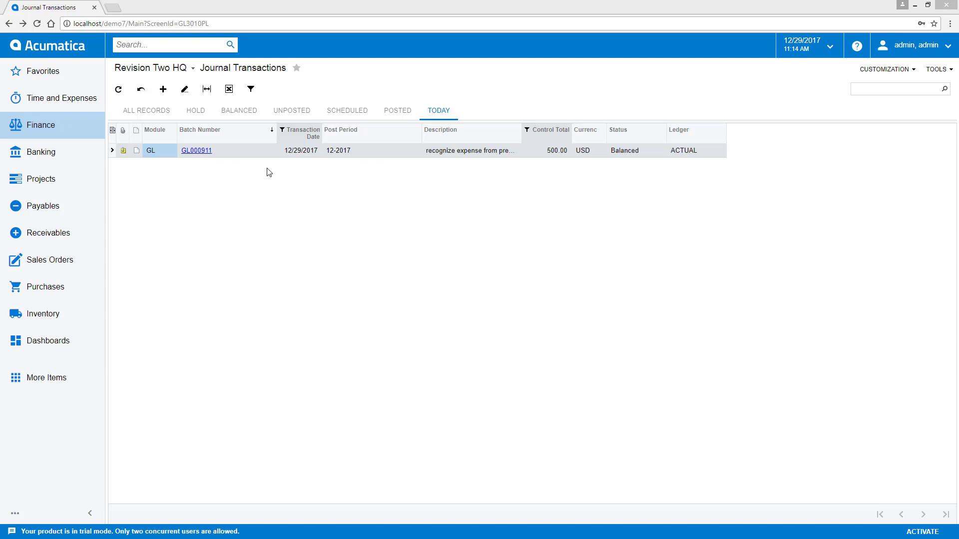
- Search for "write off" and open the Write Off Balances and Credits screen
left_click(176, 46)
type("write")
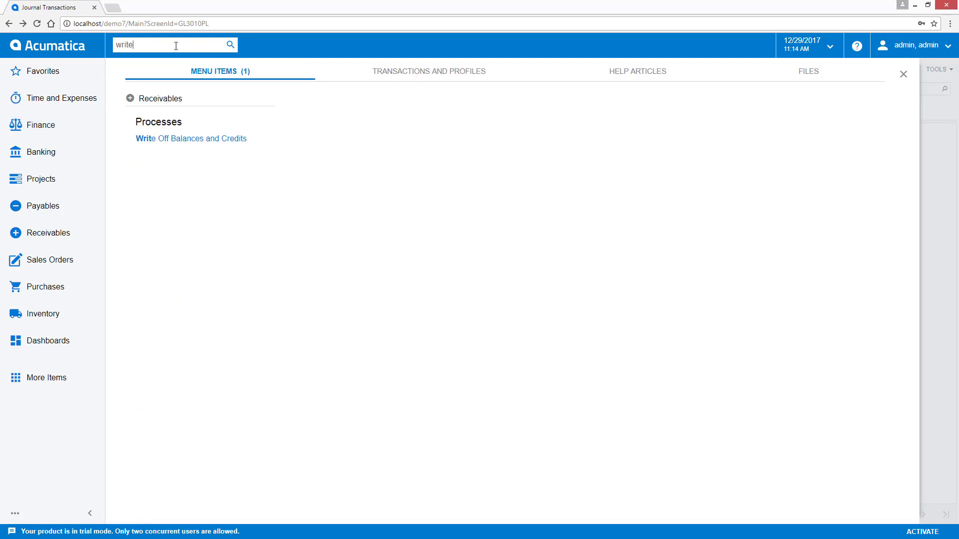
type(" off")
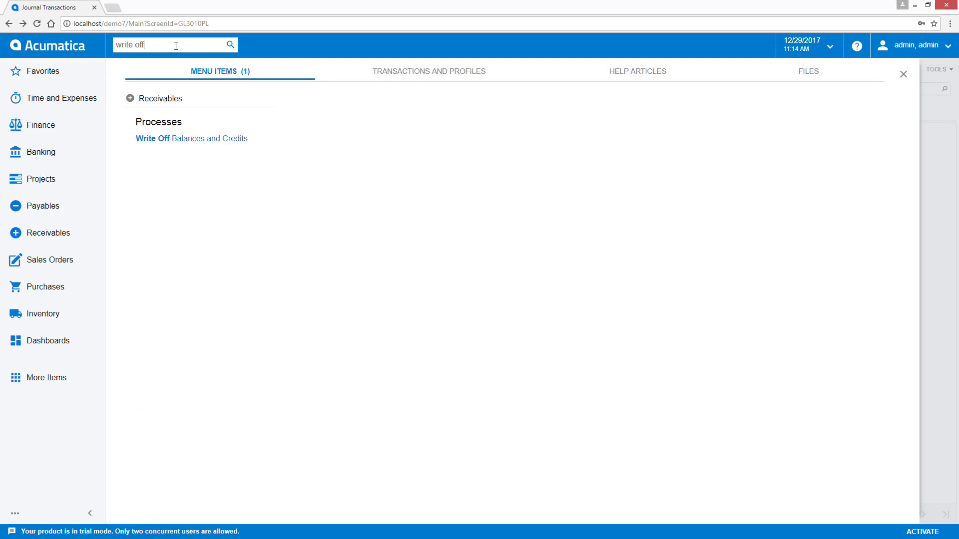
left_click(194, 139)
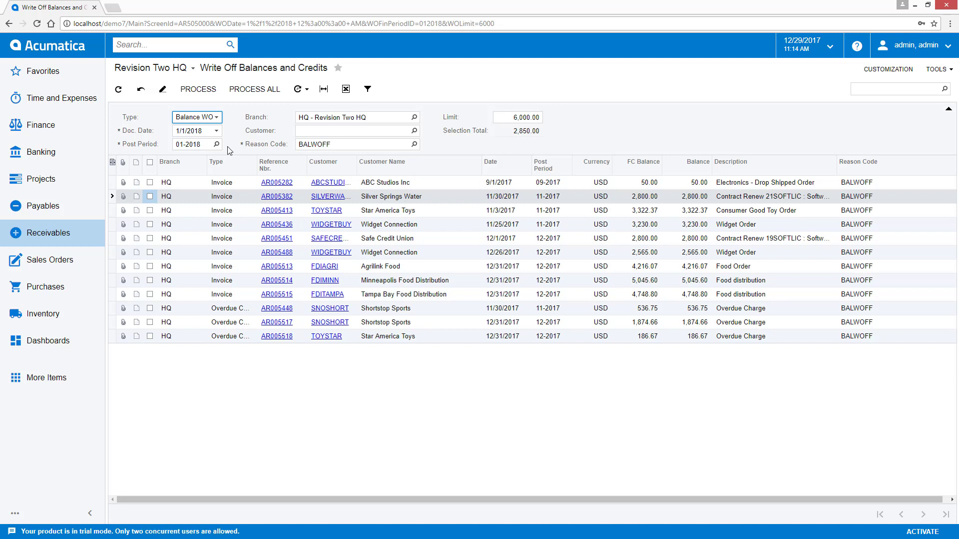
- Set the write-off limit to 5,000.00 and mark the ABC Studios and Silver Springs Water invoices for write-off
left_click(512, 117)
left_click(513, 117)
type("5")
left_click(491, 152)
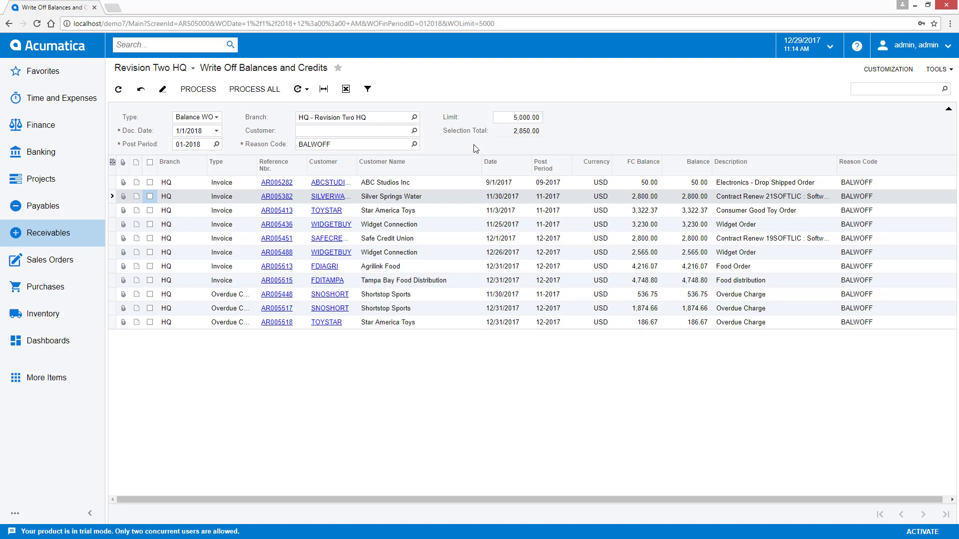
left_click(150, 182)
left_click(150, 197)
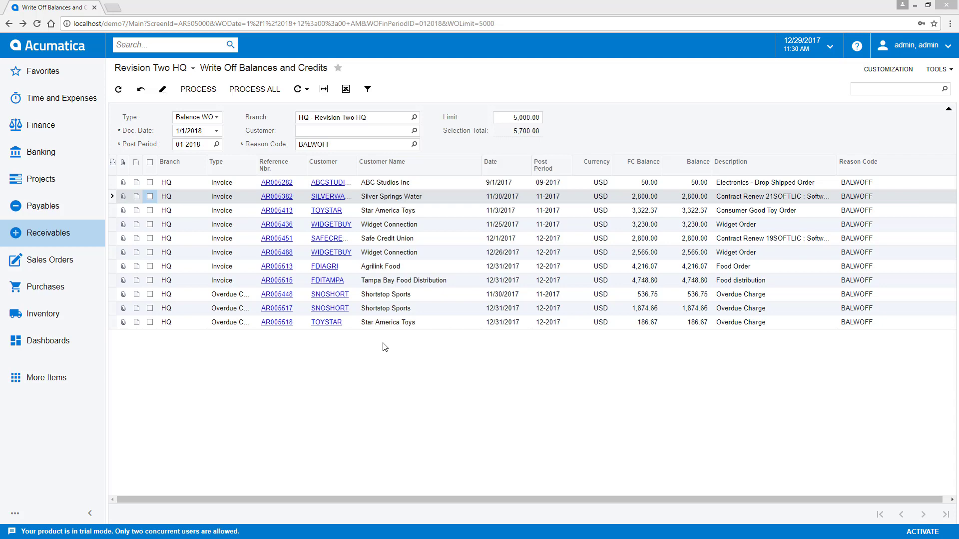
- Run the Profit & Loss financial statement for the ACTUAL ledger and financial period 12-2017
left_click(40, 125)
left_click(606, 182)
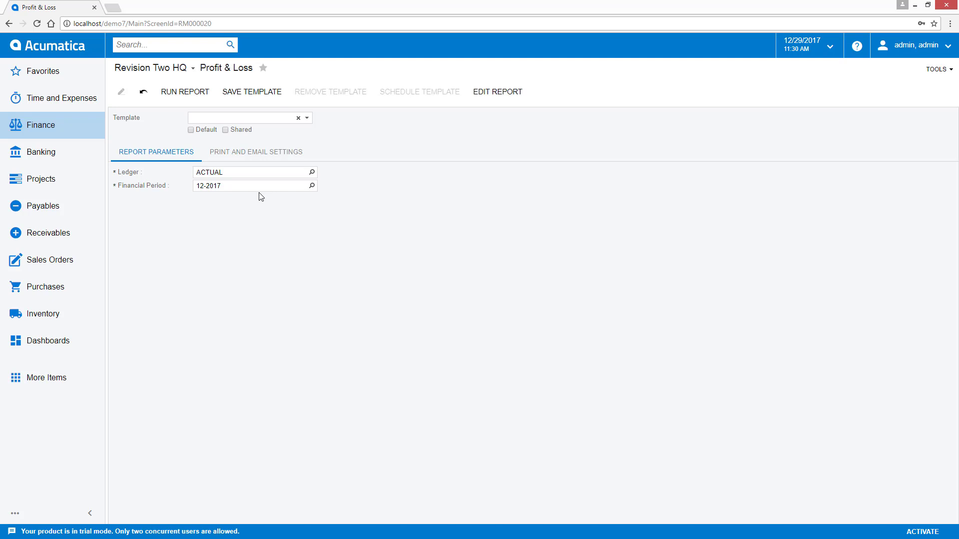
left_click(187, 92)
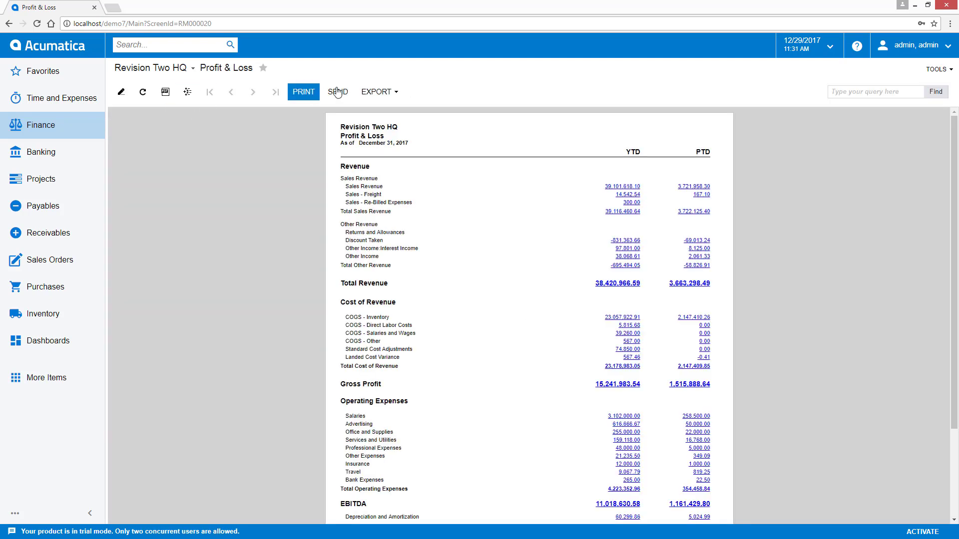
- Check the Excel export option for the Profit & Loss report, and show and hide its consolidated report tree
left_click(379, 92)
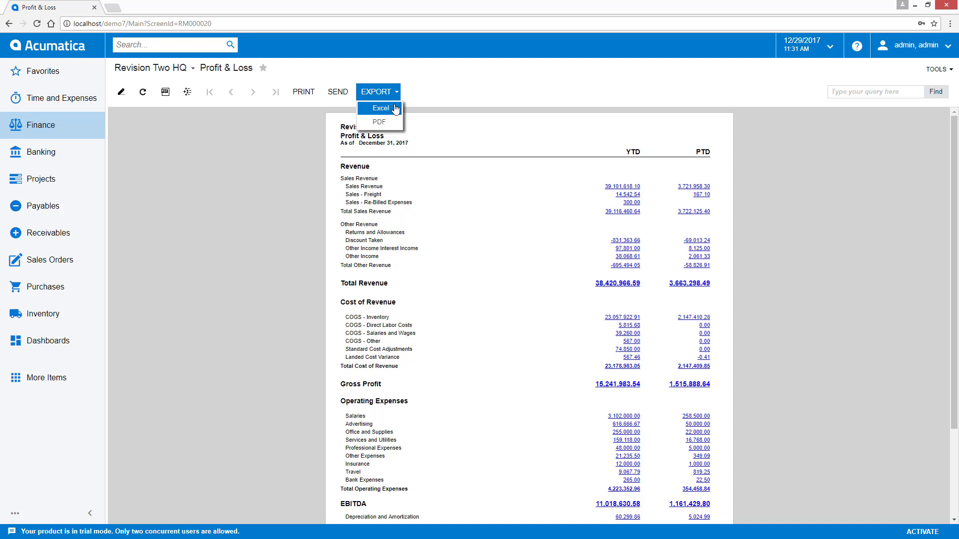
left_click(381, 109)
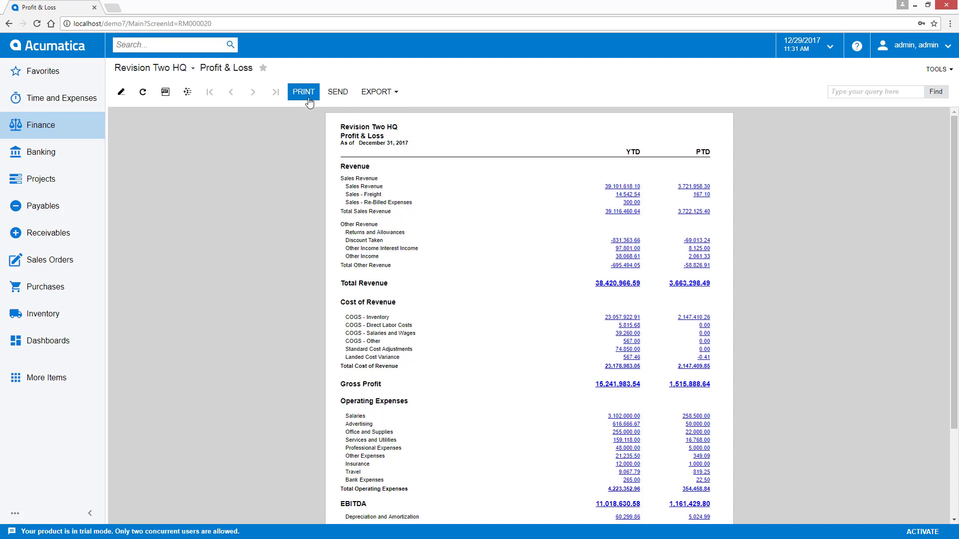
left_click(188, 98)
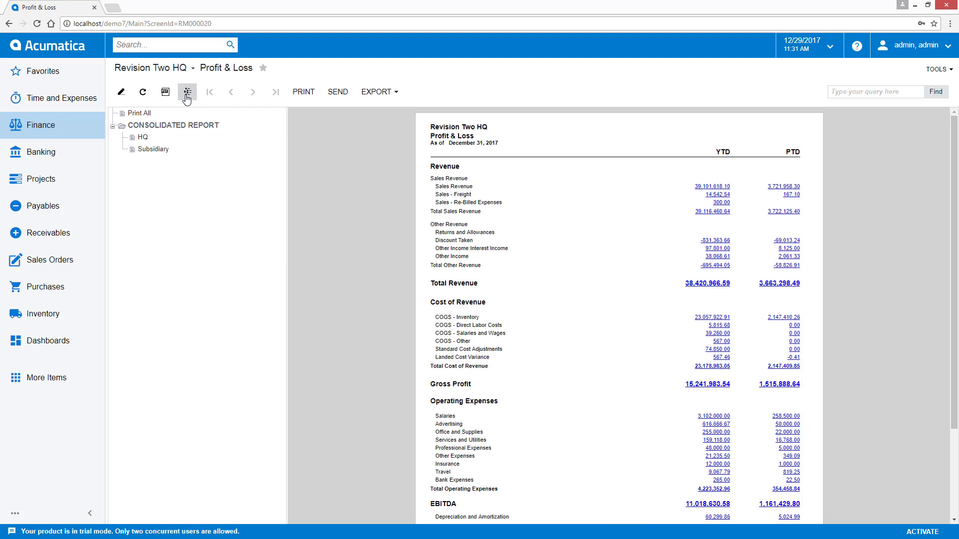
left_click(187, 91)
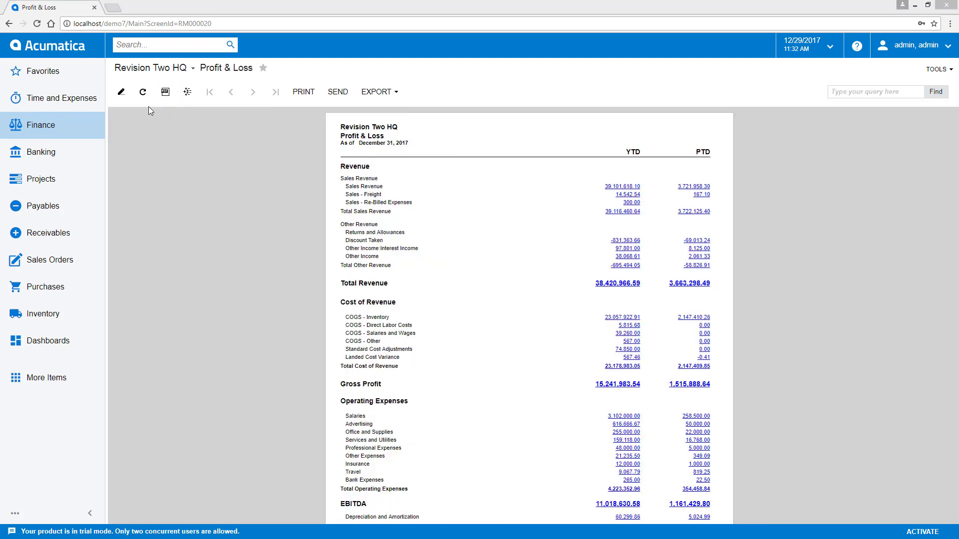
- Leave the Profit & Loss report to view the Finance Account Summary inquiry and open the Receivables Invoice/Memo printed form
left_click(119, 96)
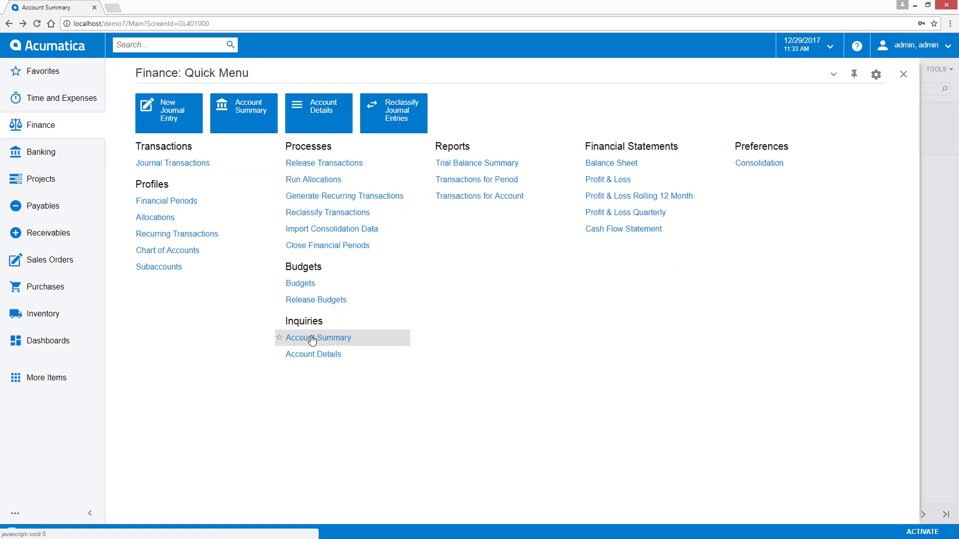
left_click(311, 336)
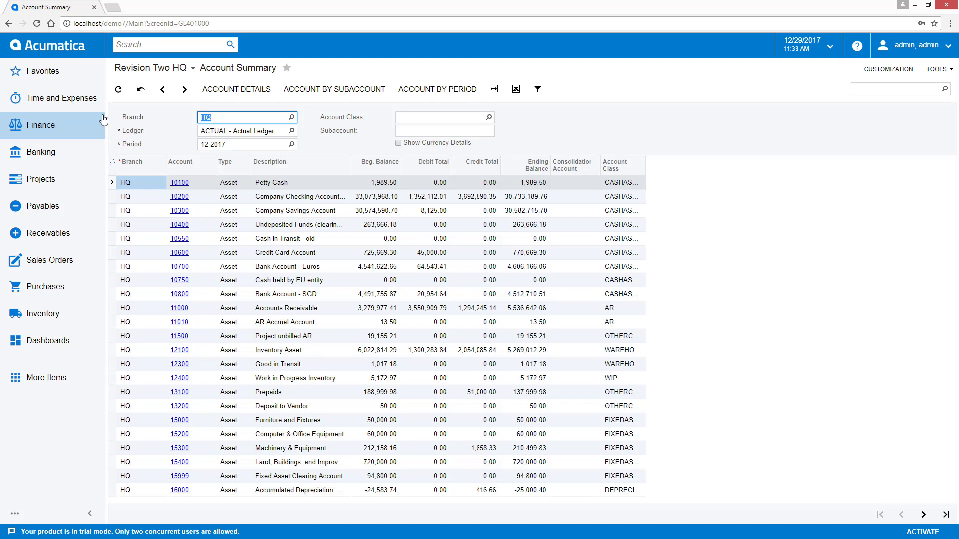
left_click(48, 232)
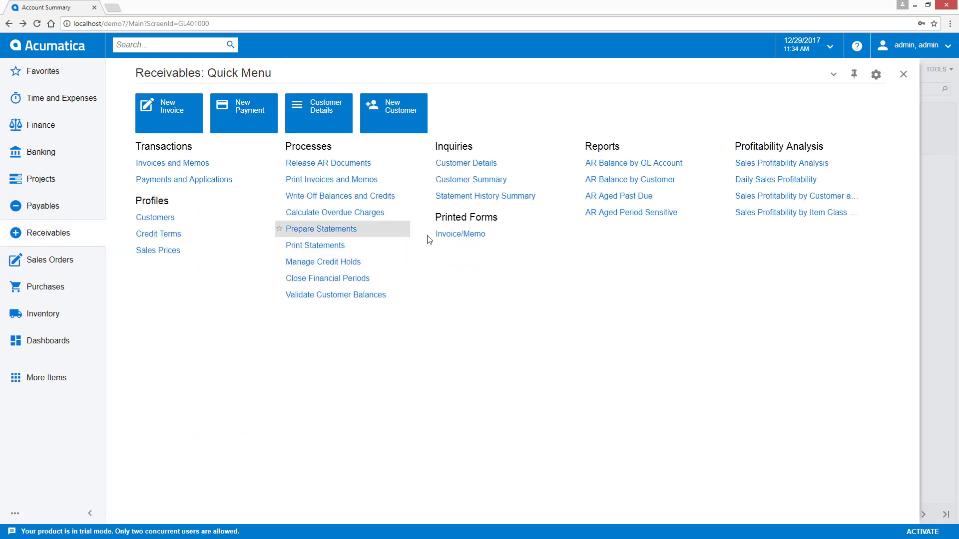
left_click(451, 235)
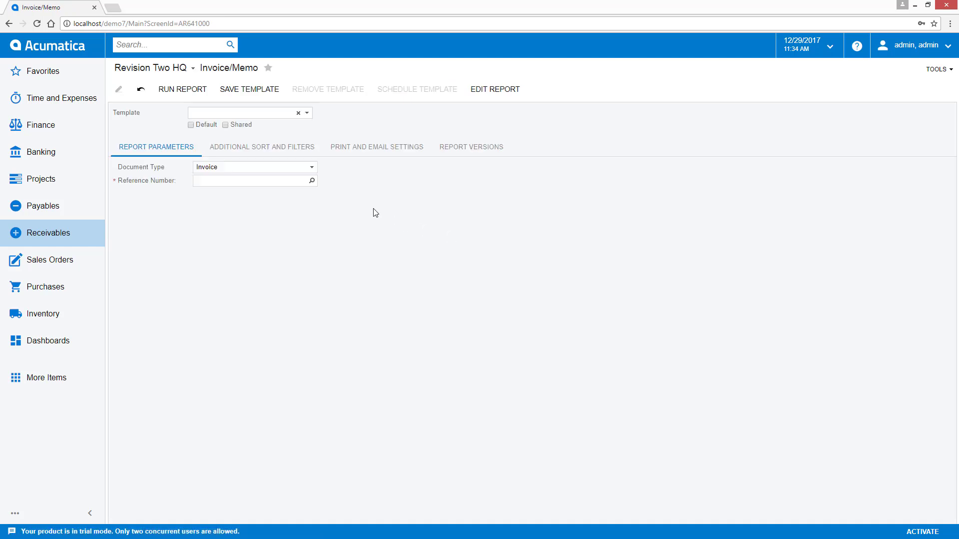
- Run the Invoice/Memo printed form for the Tampa Bay Food Distribution invoice
left_click(312, 180)
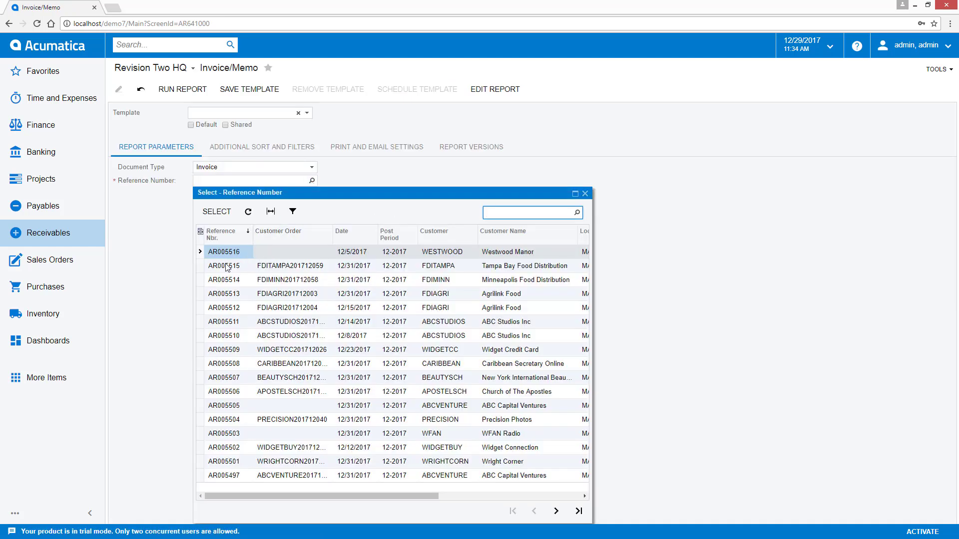
double_click(227, 268)
left_click(182, 88)
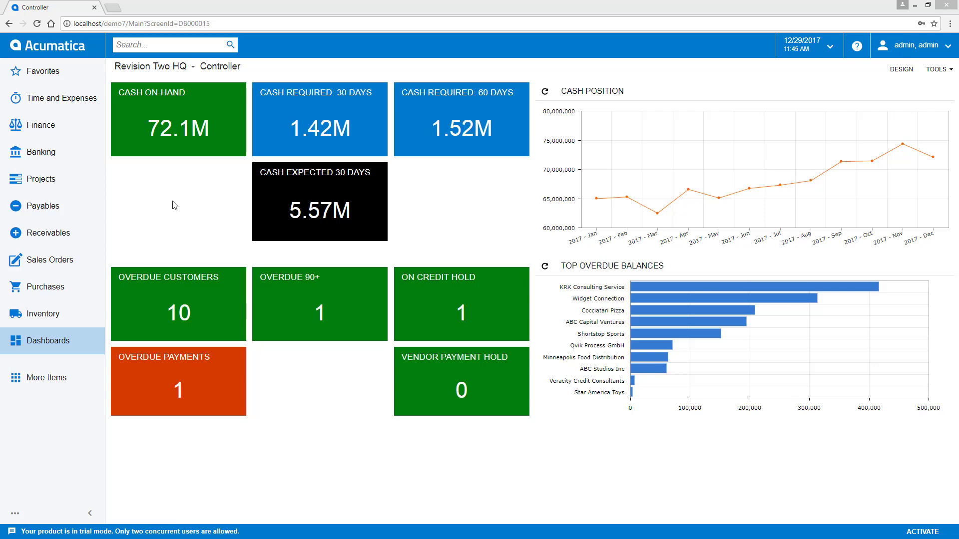
- View the vendor details behind the Controller dashboard's 60-day cash requirement, and open the Warehouse Manager dashboard
left_click(456, 130)
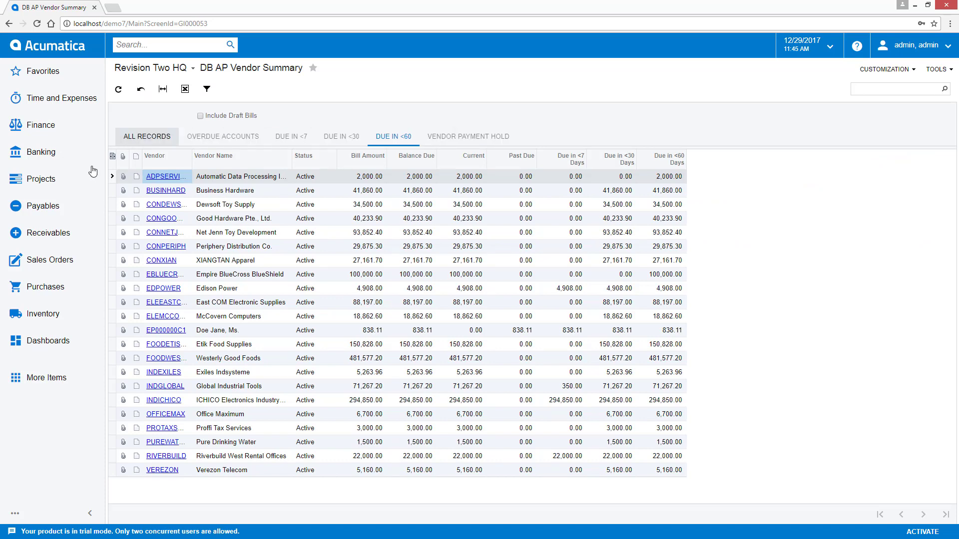
left_click(42, 347)
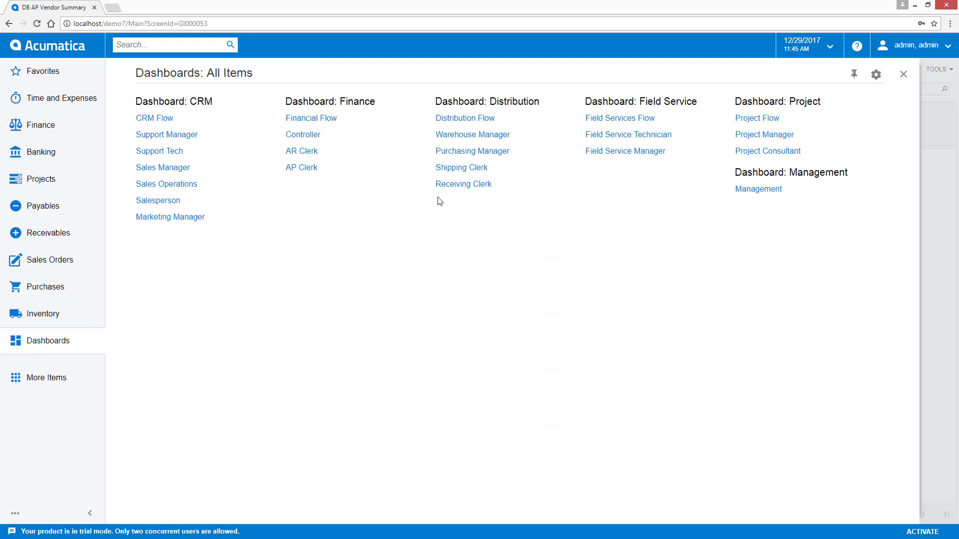
left_click(473, 136)
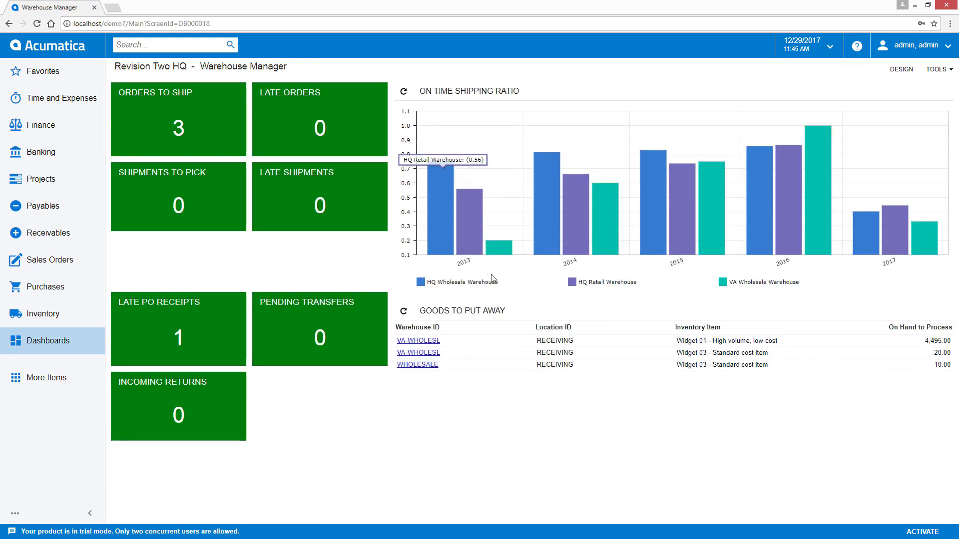
- Hide and restore the HQ Retail Warehouse series in the On Time Shipping Ratio chart, and zoom the chart to 2013 and 2014
left_click(572, 283)
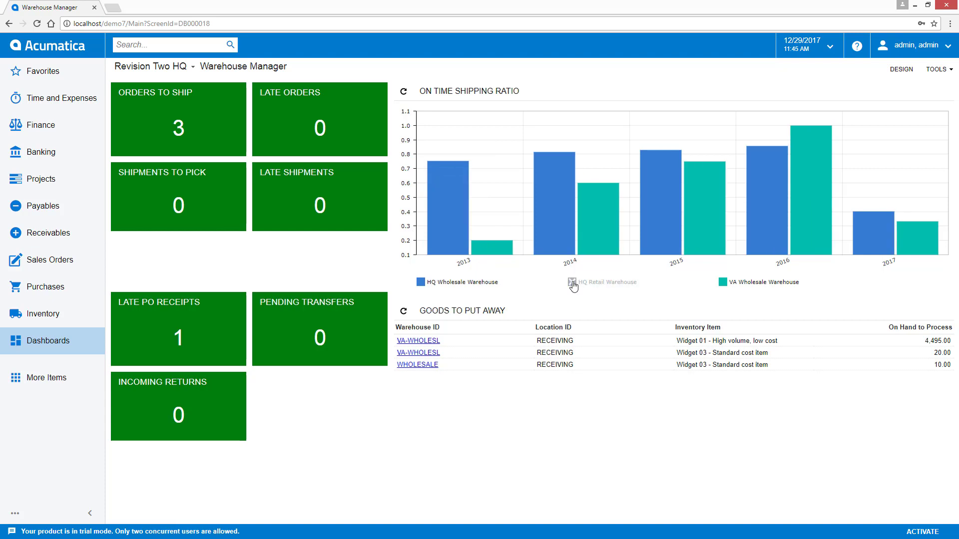
left_click(573, 283)
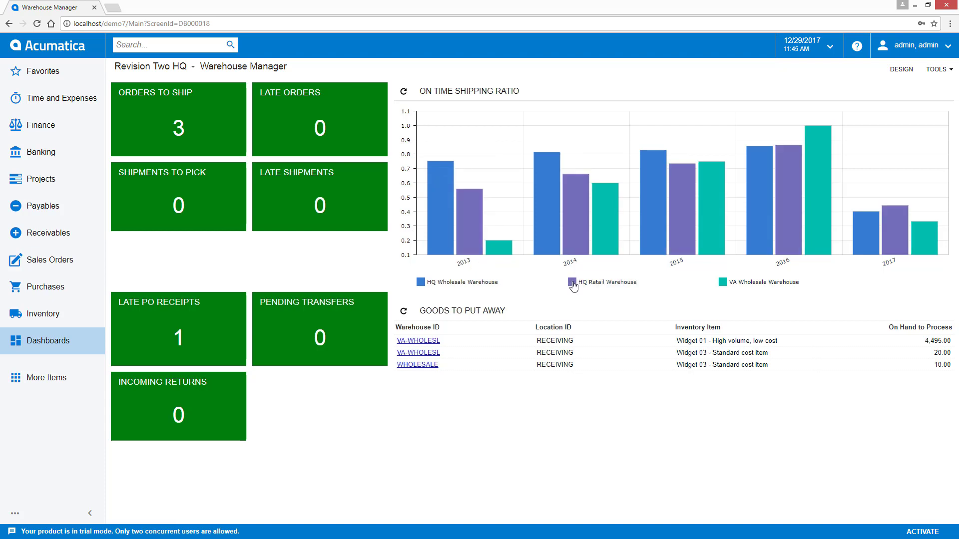
left_click_drag(586, 216, 568, 269)
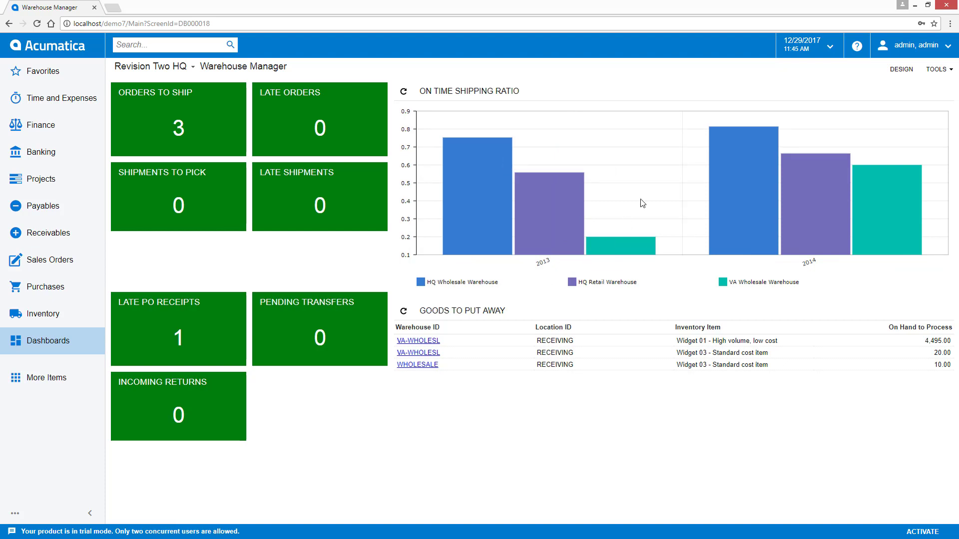
- In the Warehouse Manager dashboard design, check the available widget types without adding one, and move Incoming Returns above Late PO Receipts
left_click(902, 70)
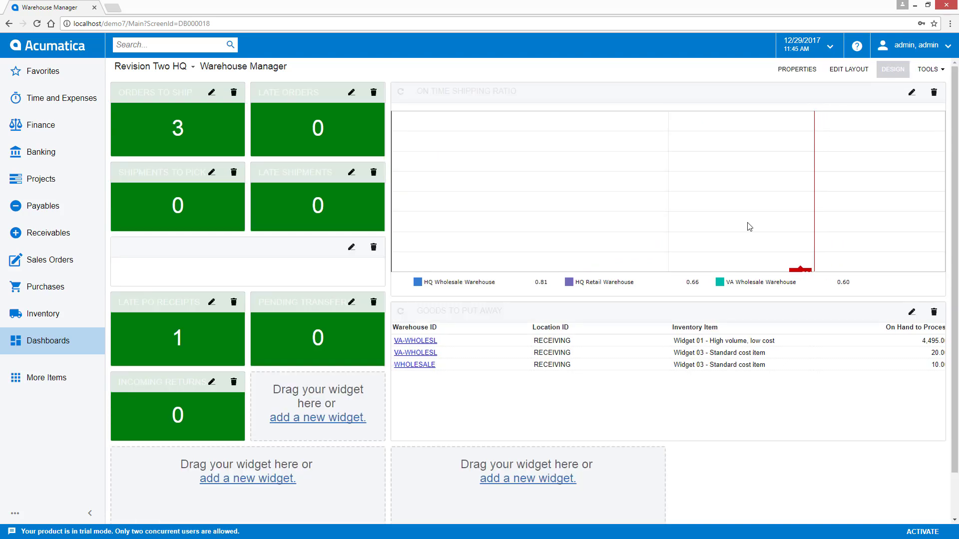
left_click(516, 486)
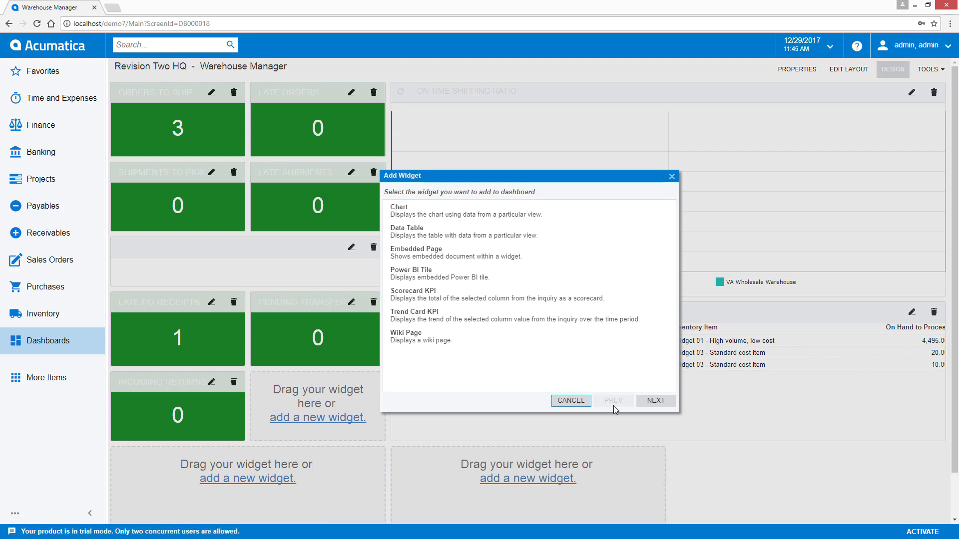
left_click(571, 400)
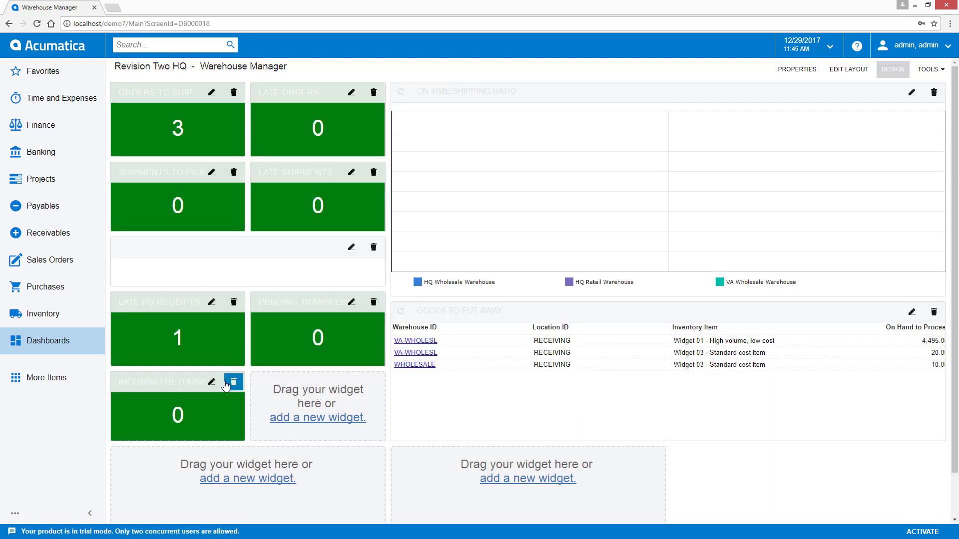
left_click_drag(160, 385, 160, 312)
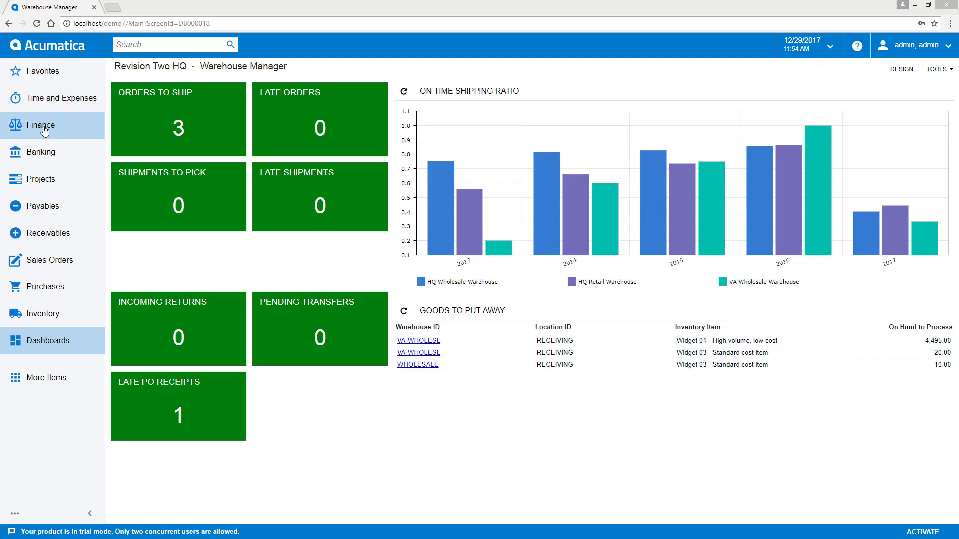
- Show all Finance items and open the General Ledger Preferences
left_click(45, 129)
left_click(367, 80)
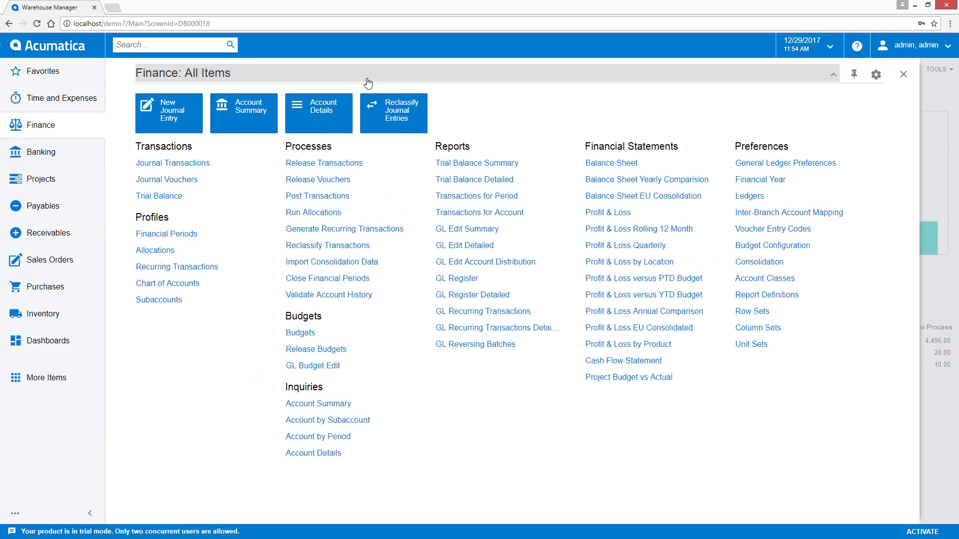
left_click(760, 164)
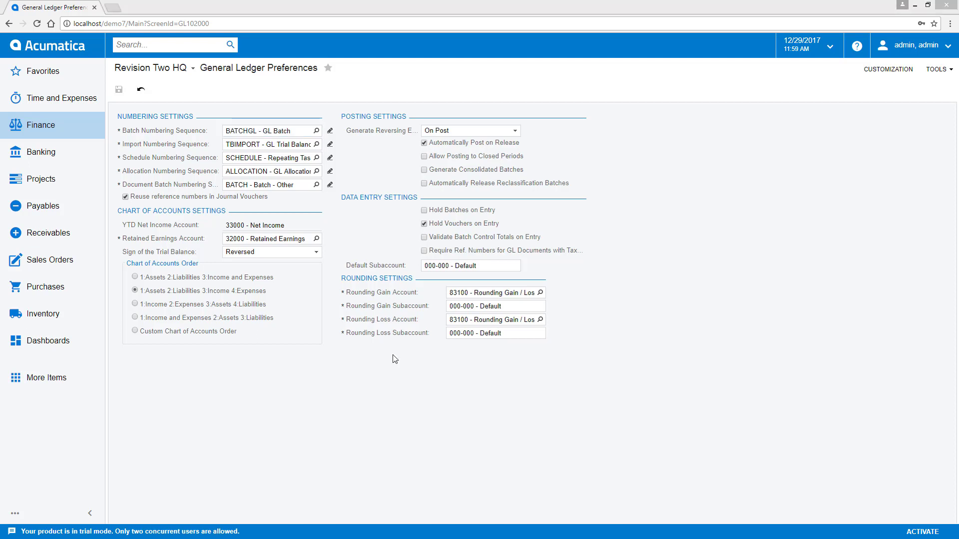
- Add General Ledger Preferences to the Finance quick menu and exit the menu configuration
left_click(37, 125)
left_click(876, 74)
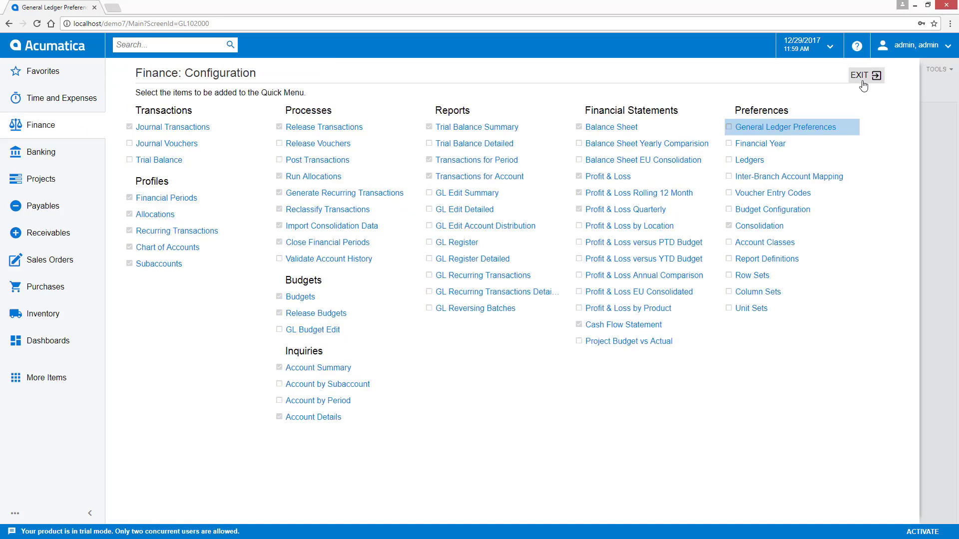
left_click(729, 128)
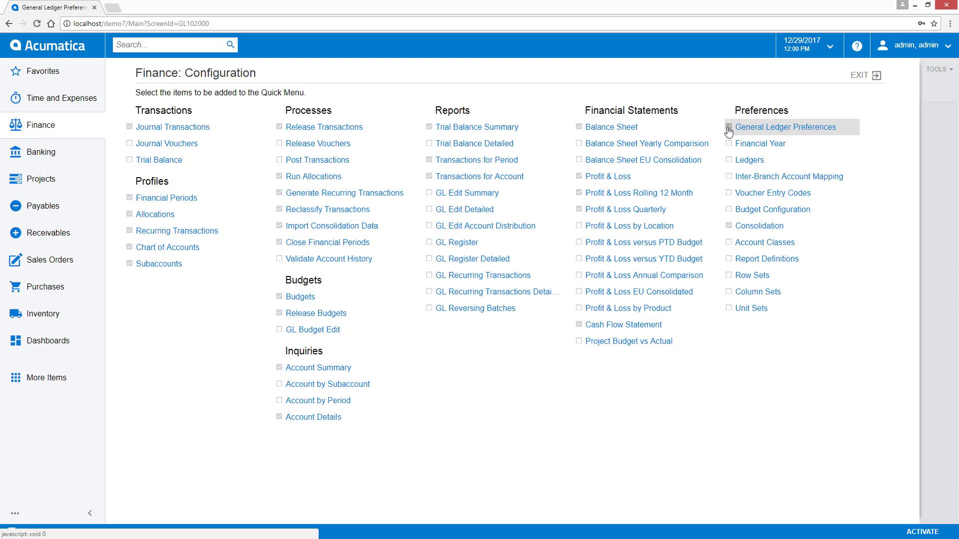
left_click(862, 75)
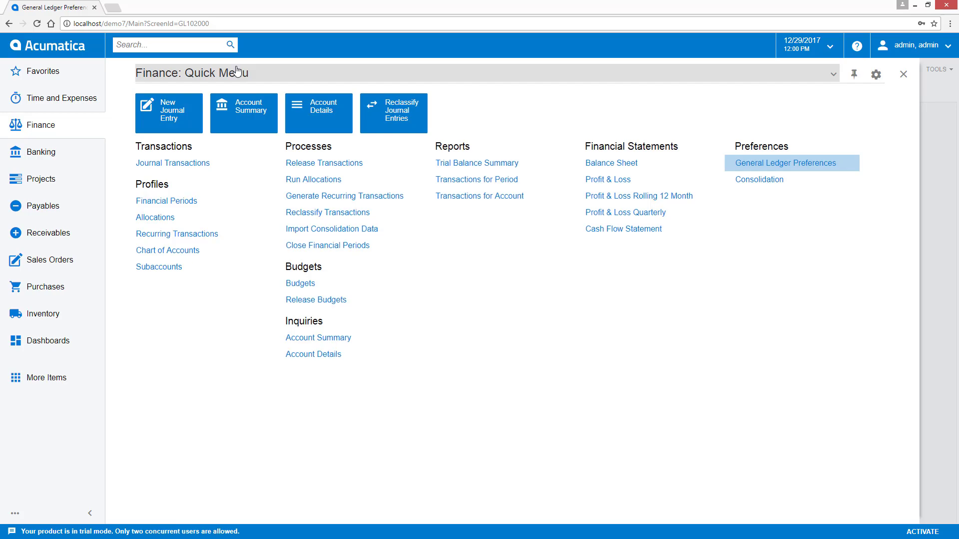